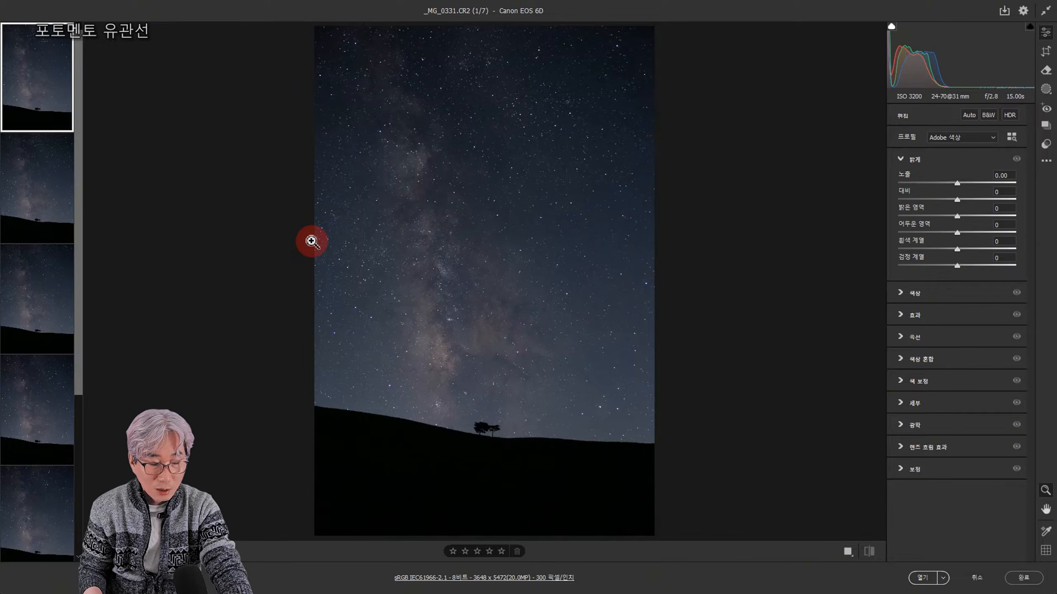
# Select all seven raw photos and set exposure to +0.50, contrast to +5, highlights to +20 and shadows to +5.
pyautogui.hotkey('ctrl', 'a')
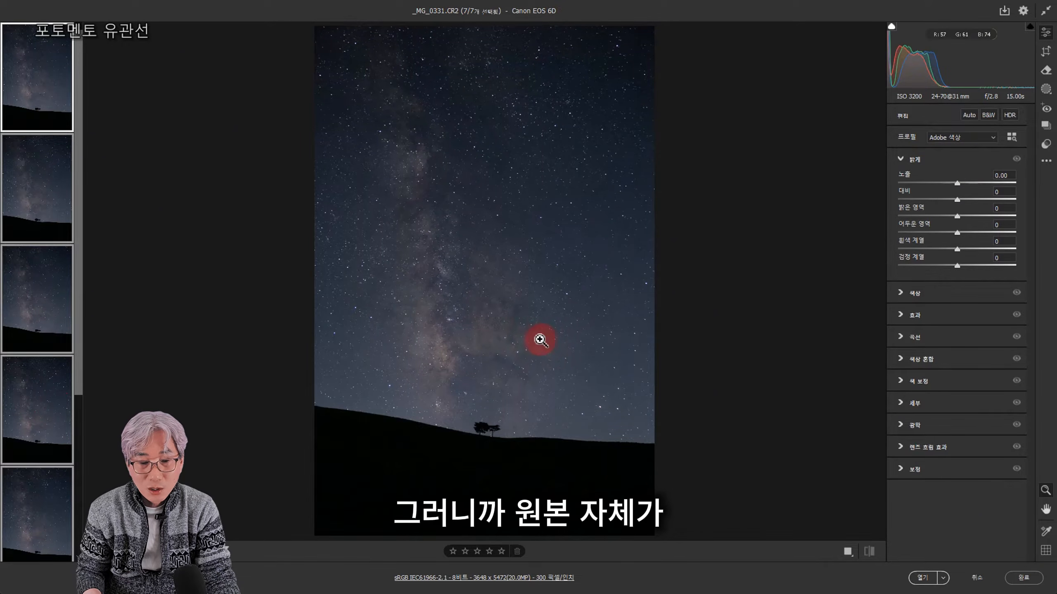
pyautogui.moveTo(496, 343); pyautogui.dragTo(542, 385)
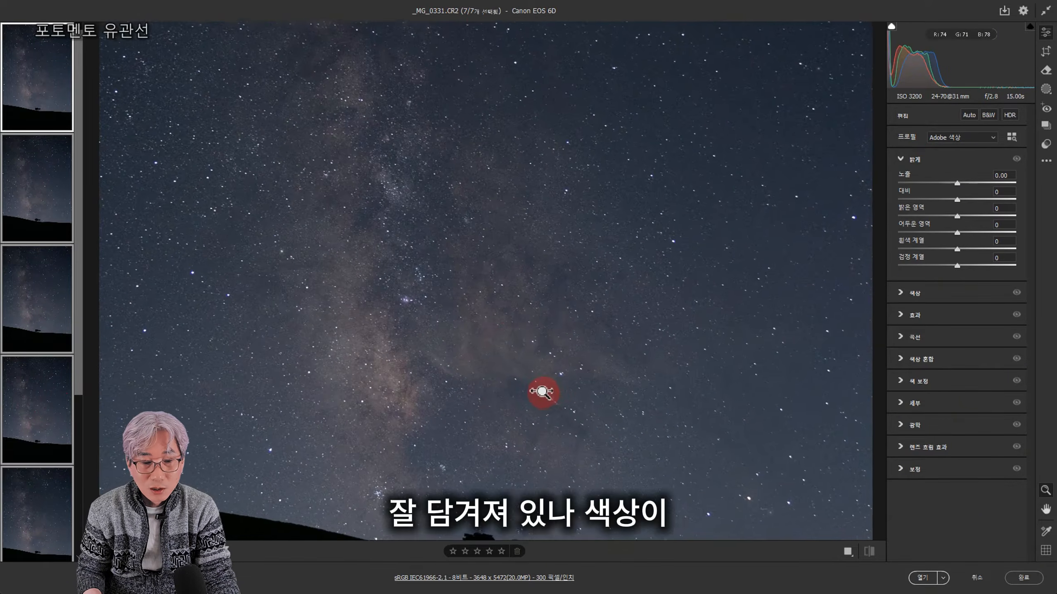
pyautogui.click(508, 362)
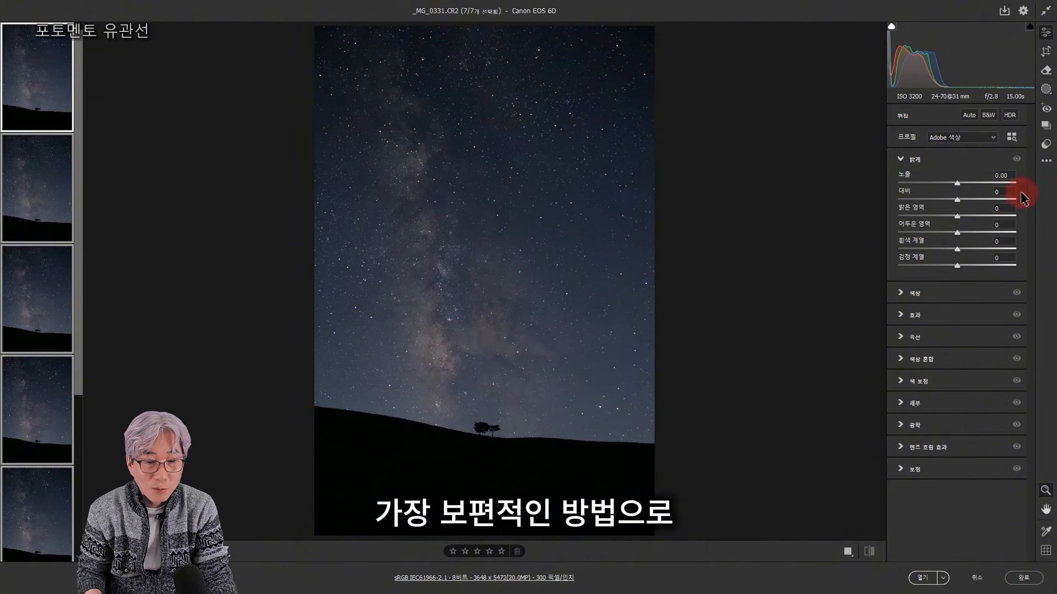
pyautogui.moveTo(957, 191); pyautogui.dragTo(966, 190)
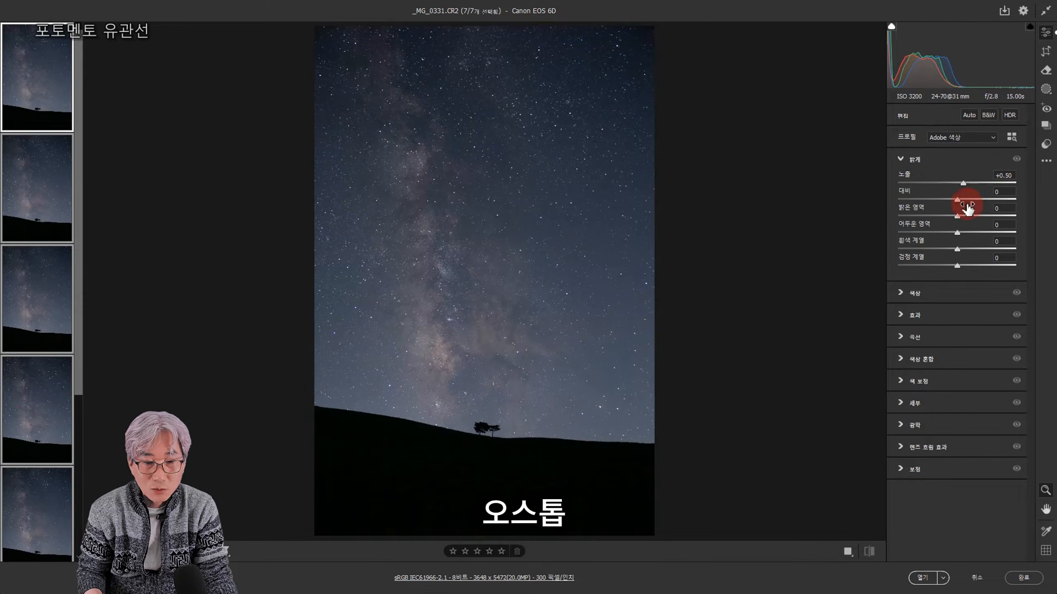
pyautogui.moveTo(958, 200); pyautogui.dragTo(961, 200)
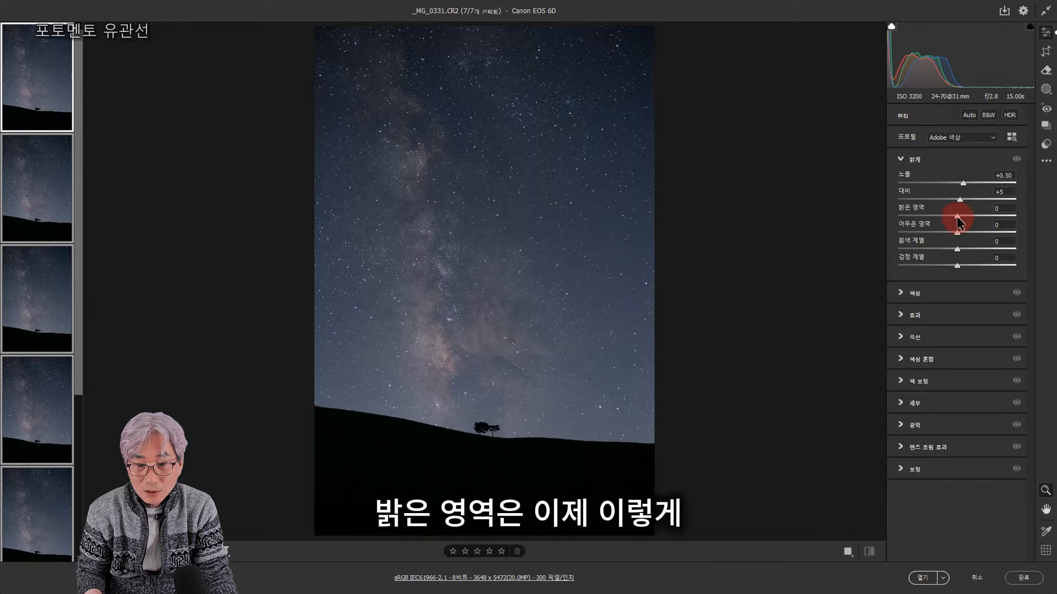
pyautogui.moveTo(958, 221)
pyautogui.mouseDown()
pyautogui.moveTo(972, 217)
pyautogui.moveTo(934, 226)
pyautogui.moveTo(972, 228)
pyautogui.mouseUp()
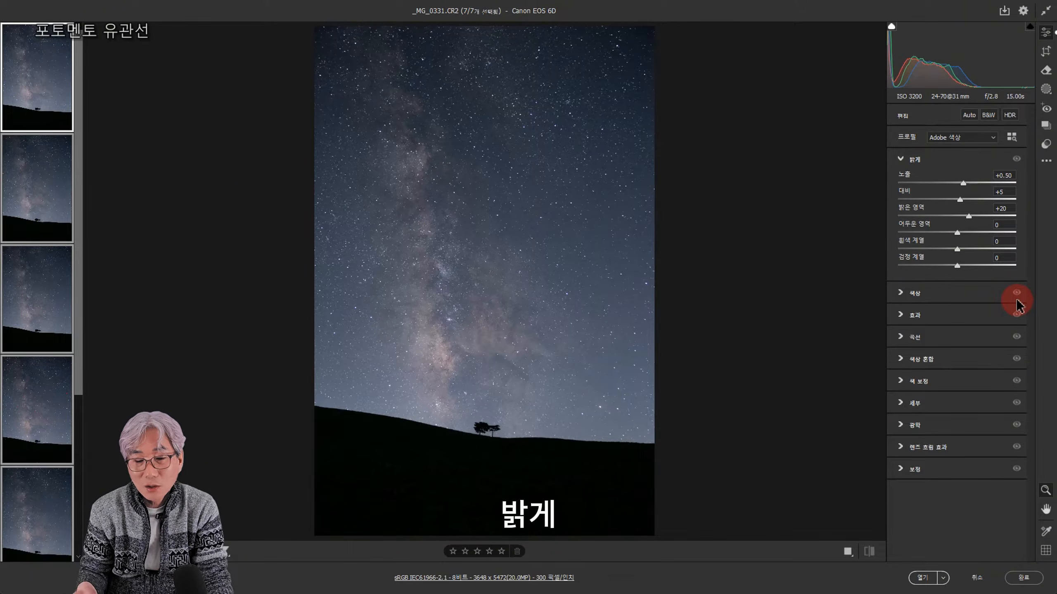
pyautogui.moveTo(961, 240)
pyautogui.mouseDown()
pyautogui.moveTo(995, 238)
pyautogui.moveTo(959, 256)
pyautogui.mouseUp()
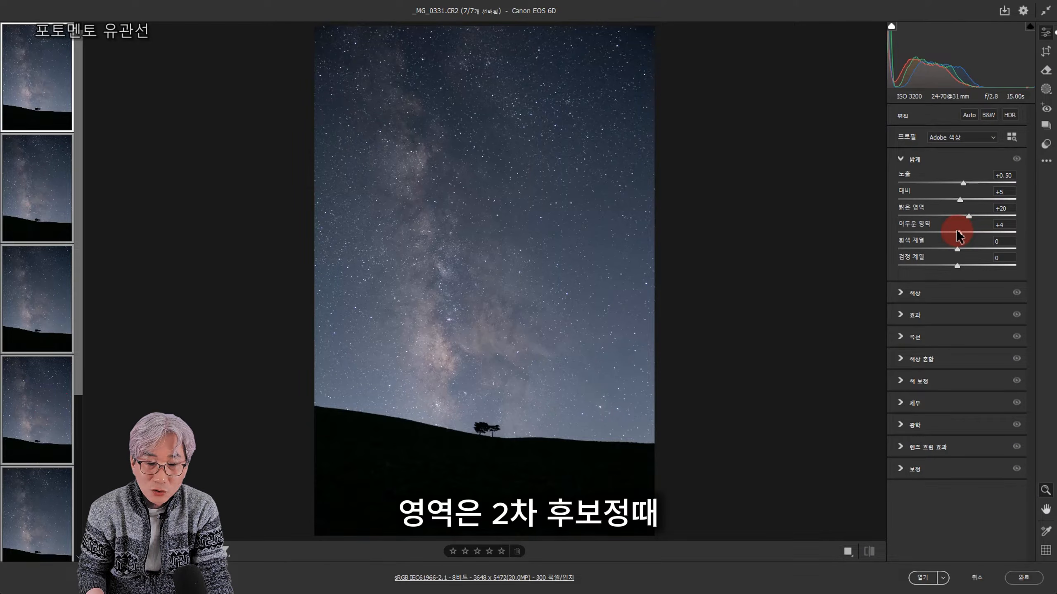
pyautogui.moveTo(964, 239); pyautogui.dragTo(961, 237)
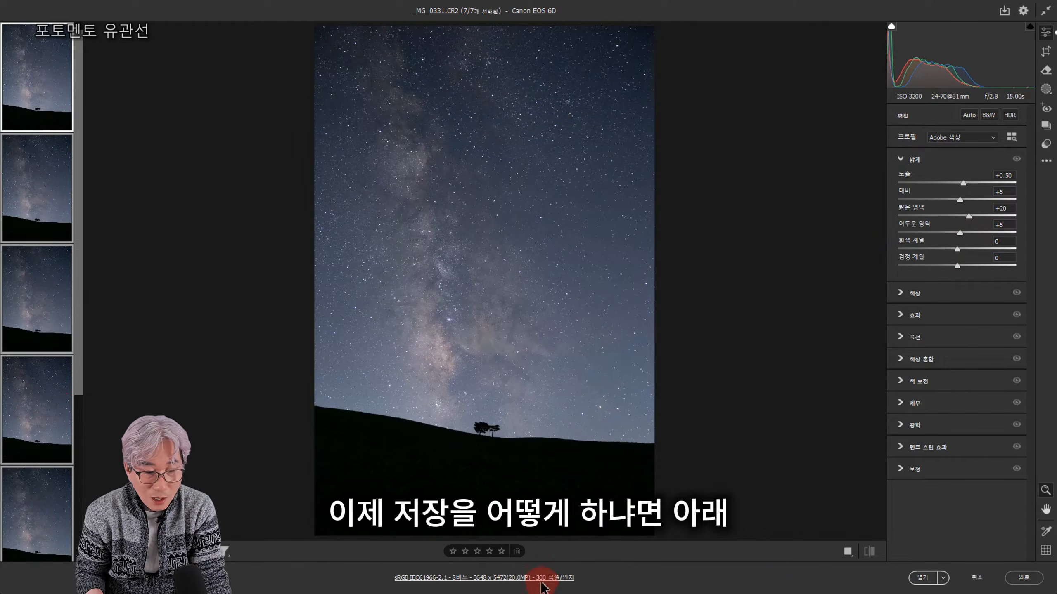
# Set the Camera Raw workflow depth to 16 bits/channel, keeping the sRGB IEC61966-2.1 colour space.
pyautogui.click(406, 578)
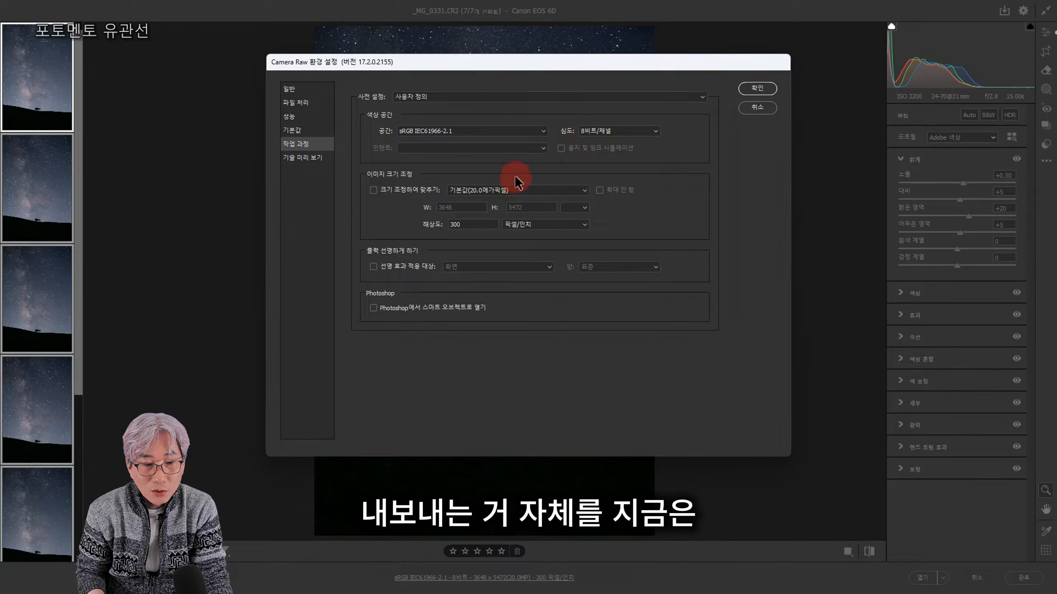
pyautogui.click(605, 132)
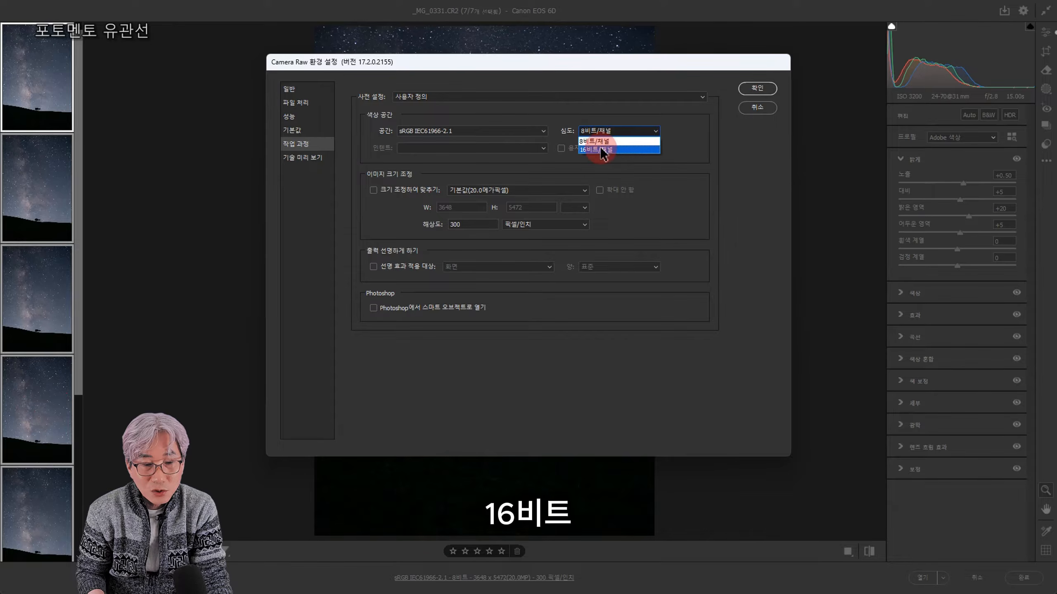
pyautogui.click(602, 154)
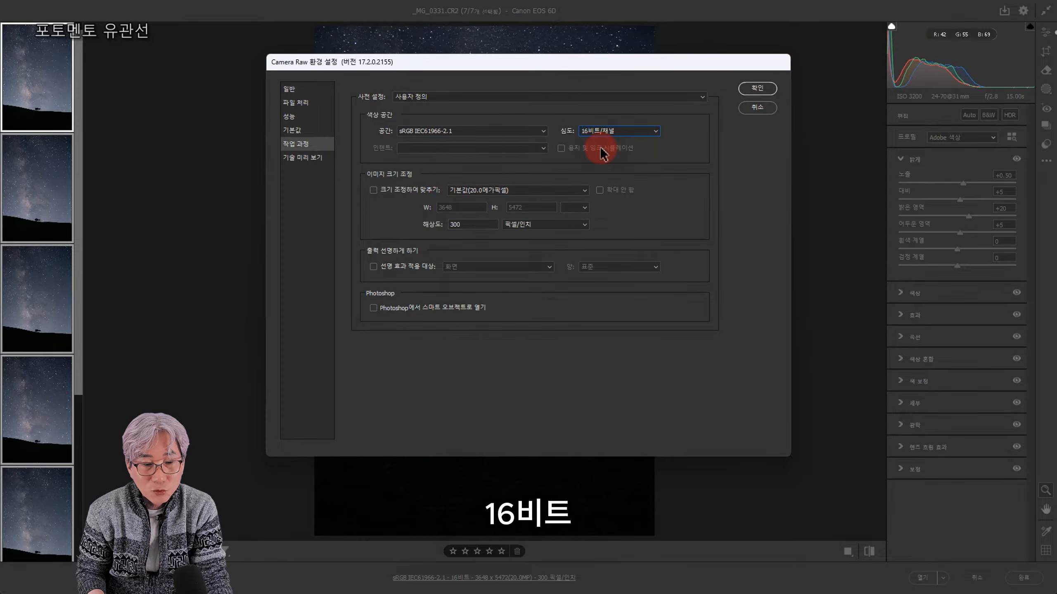
pyautogui.click(520, 138)
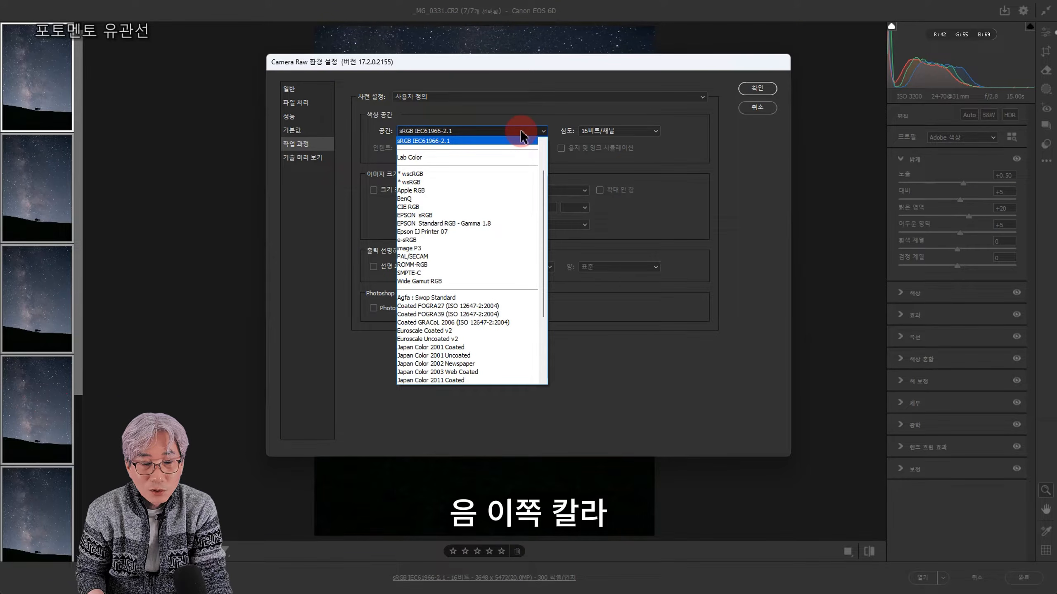
pyautogui.scroll(2, 522, 137)
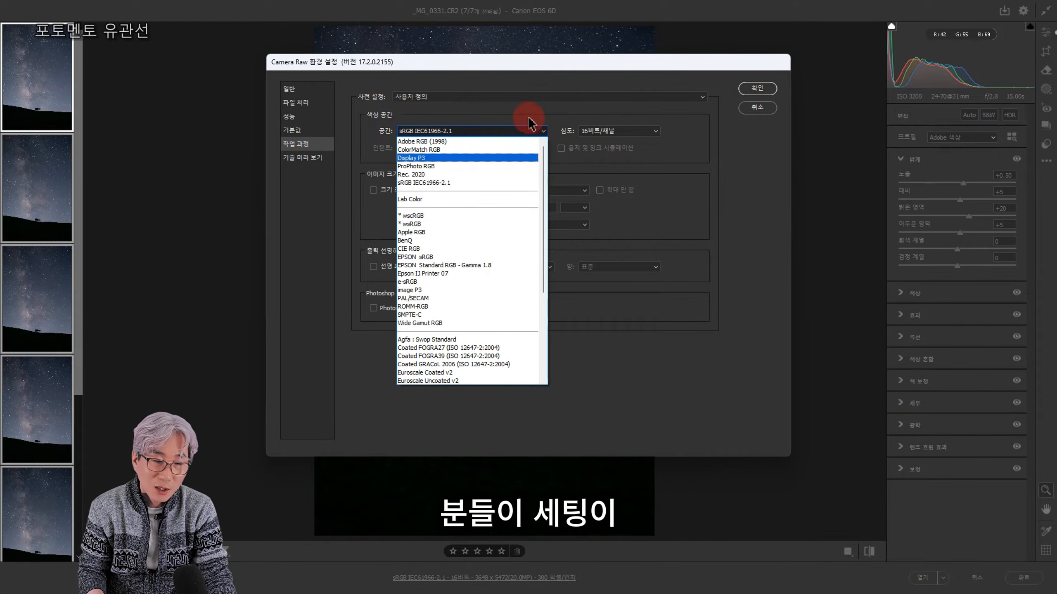
pyautogui.scroll(-1, 524, 121)
pyautogui.click(510, 122)
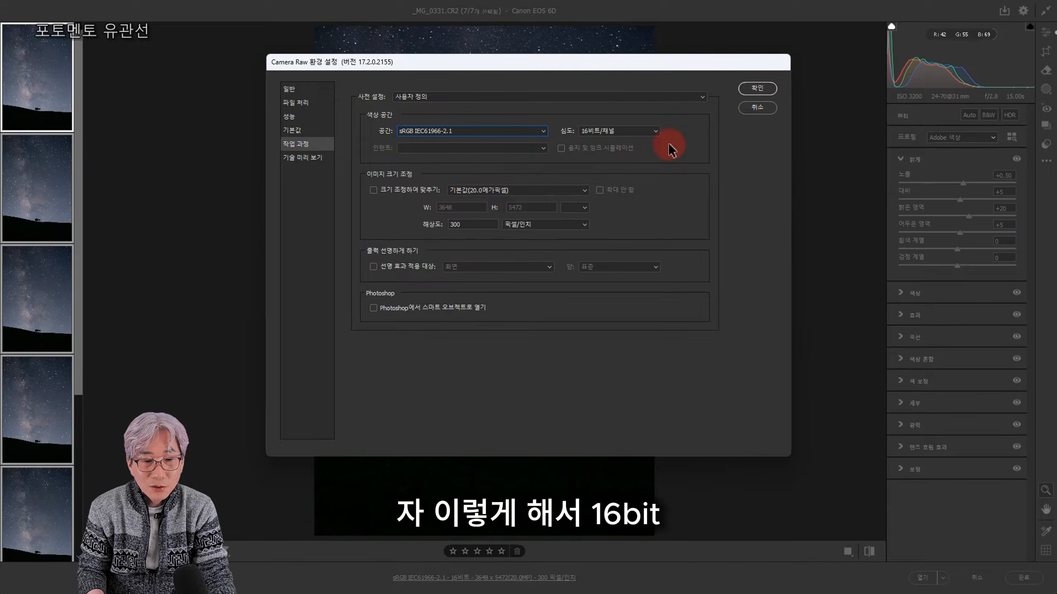
pyautogui.click(758, 88)
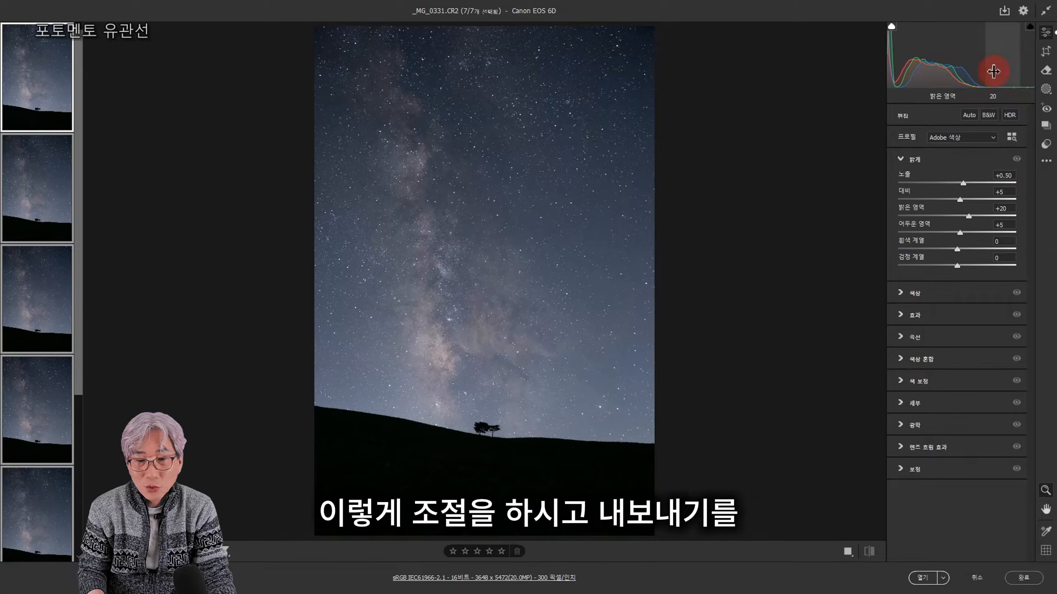
# Configure the export of the selected photos as .TIF files without resizing, at a resolution of 300 pixels/inch.
pyautogui.click(1005, 12)
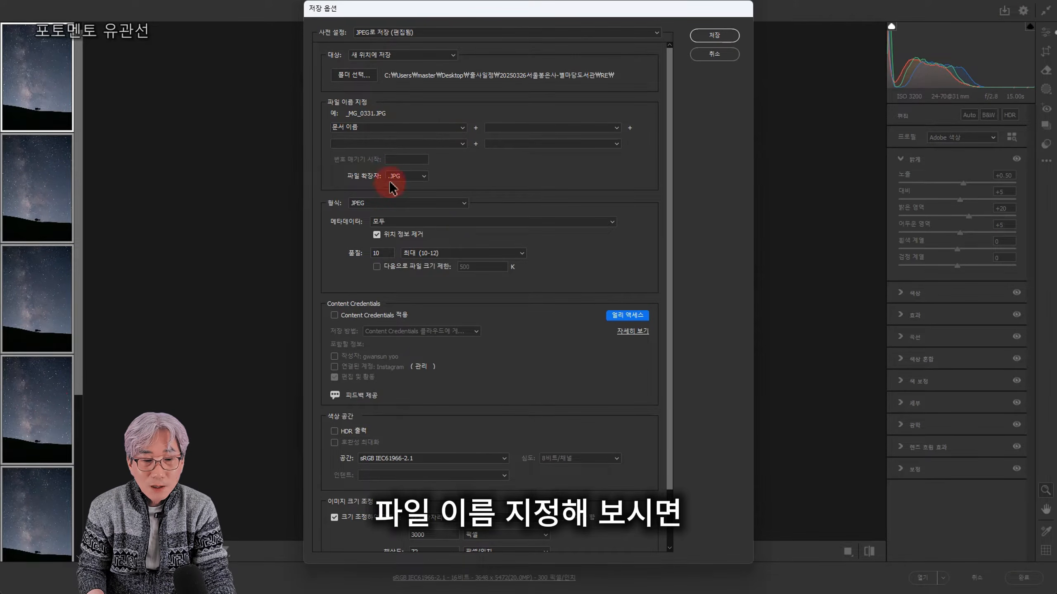
pyautogui.click(402, 176)
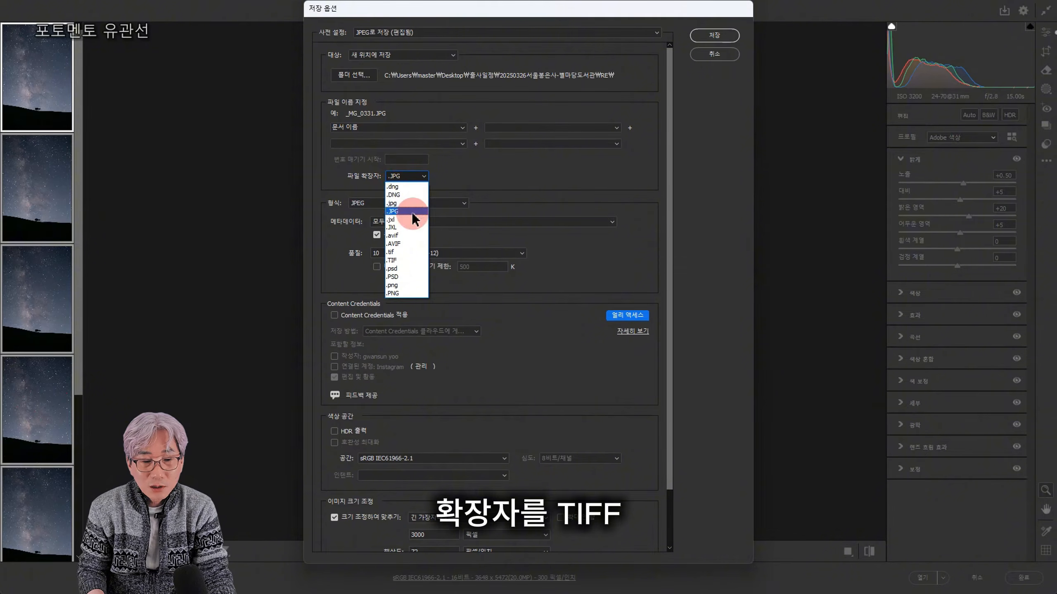
pyautogui.click(406, 261)
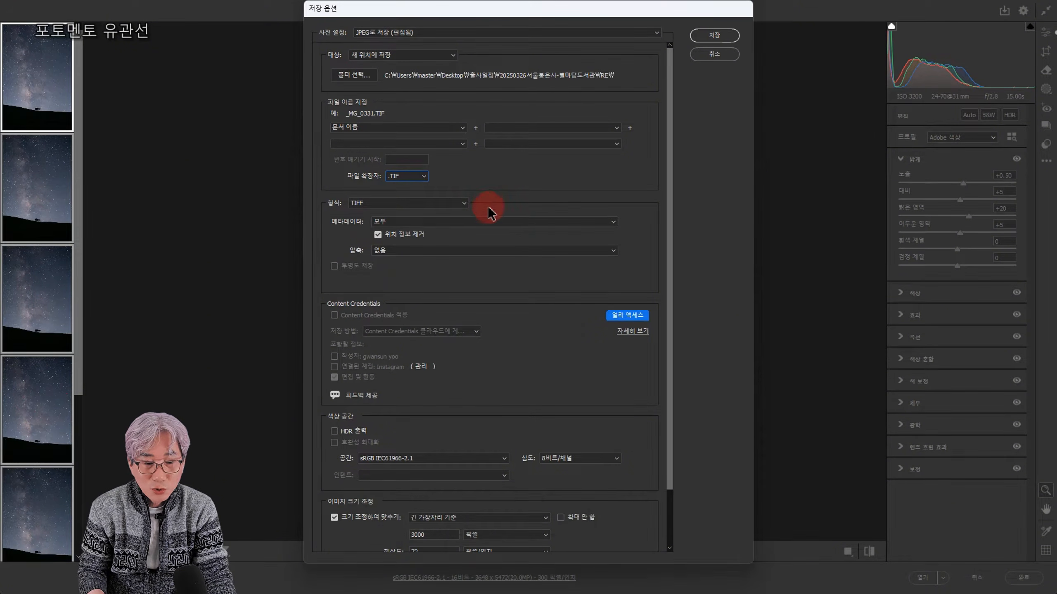
pyautogui.click(374, 520)
pyautogui.scroll(-2, 522, 363)
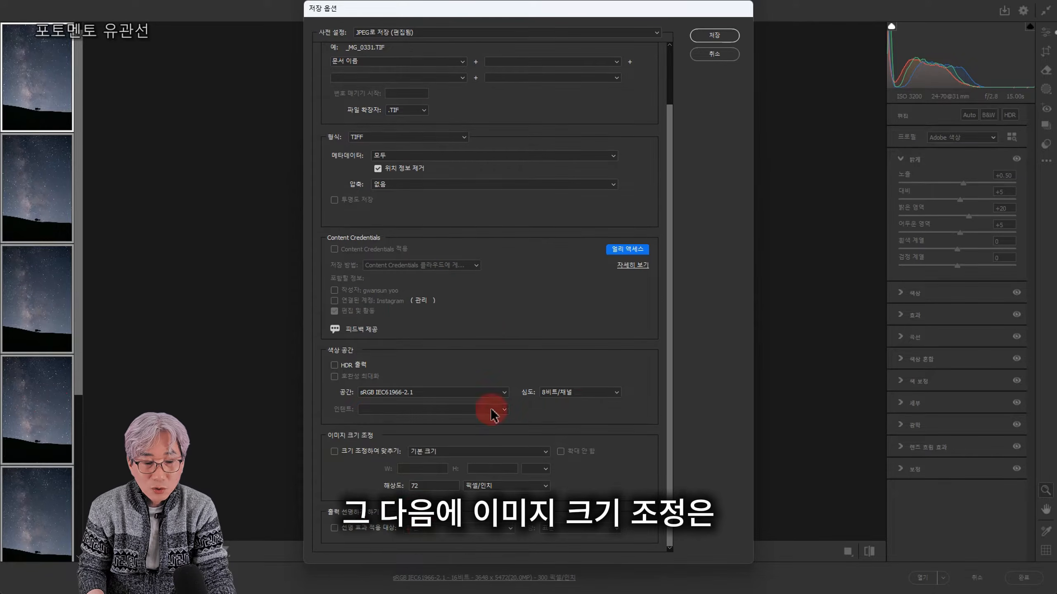
pyautogui.write('300')
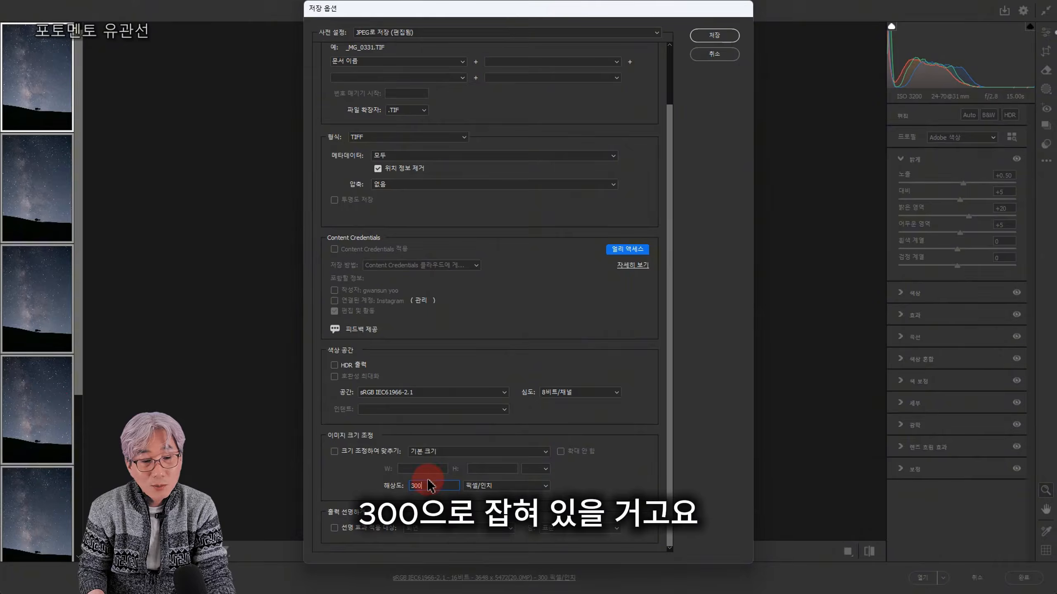
pyautogui.scroll(2, 491, 316)
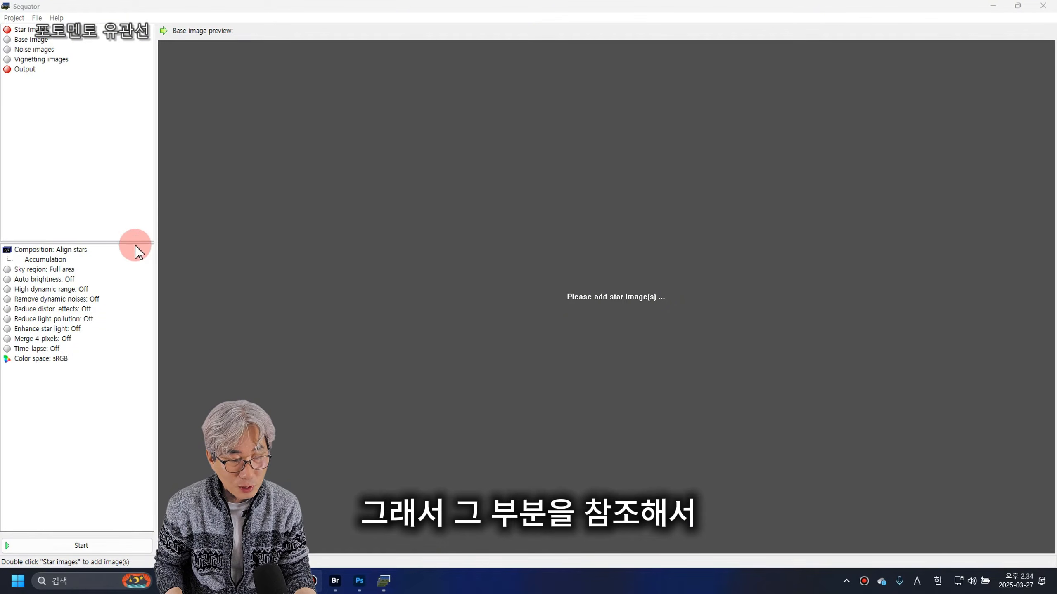
# Add _MG_0331.TIF through _MG_0337.TIF from the Pictures folder 20220729새비재은하수 > 6D > TIFF as star images.
pyautogui.moveTo(139, 321); pyautogui.dragTo(138, 342)
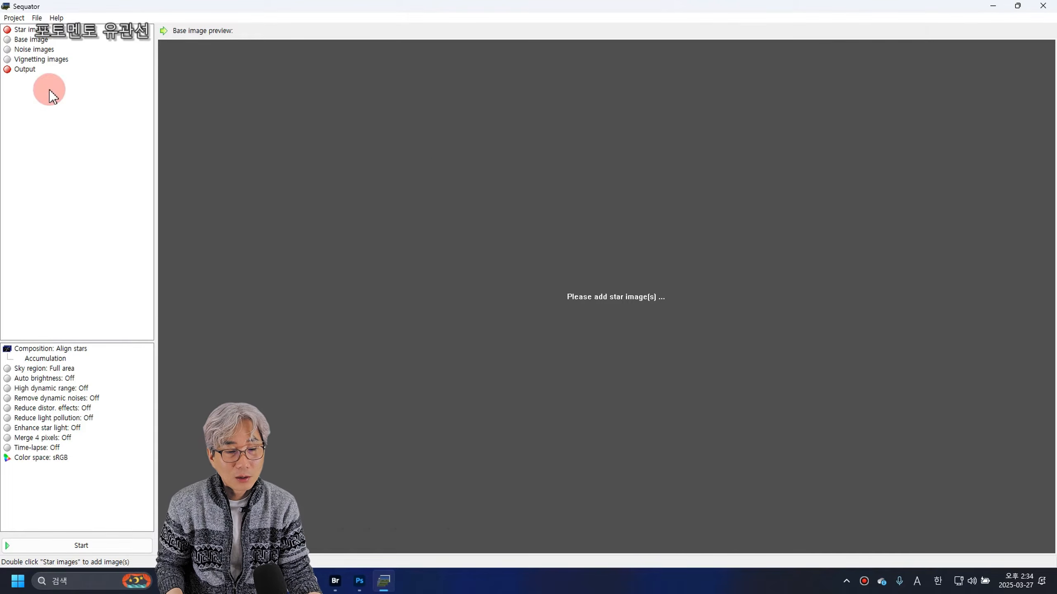
pyautogui.click(31, 33)
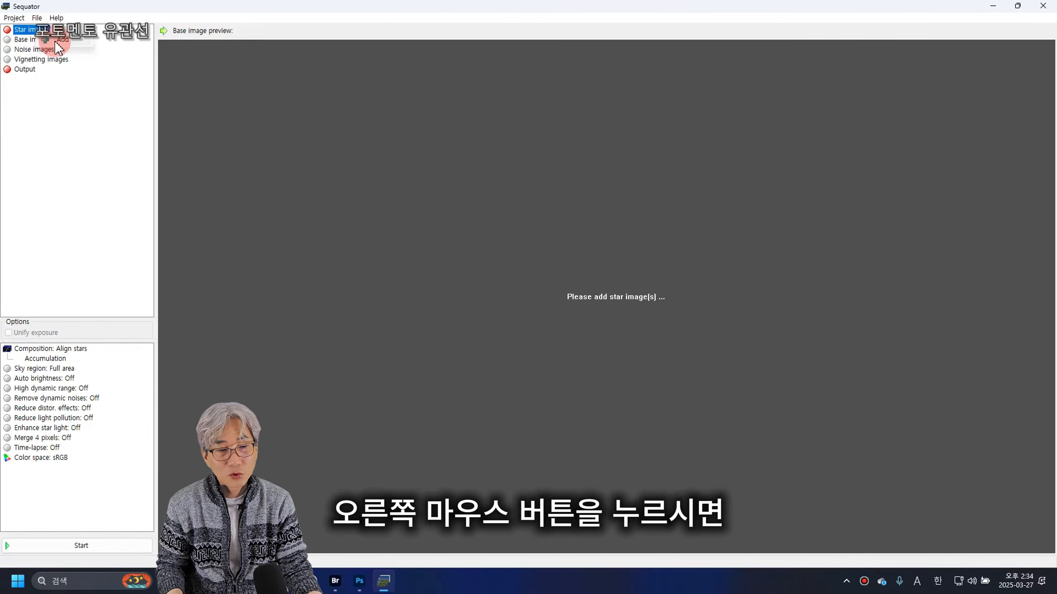
pyautogui.click(81, 42)
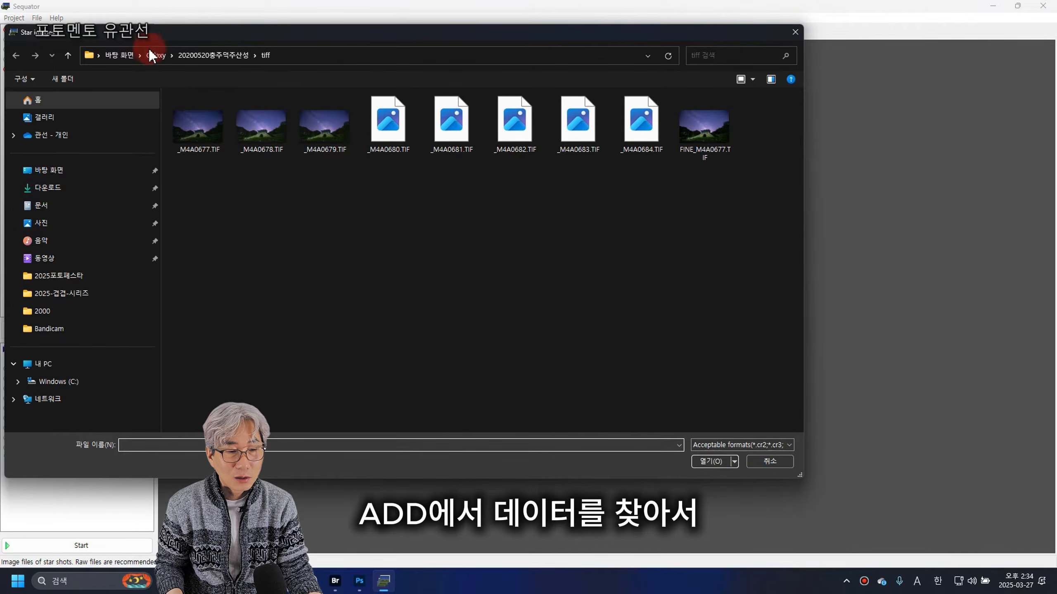
pyautogui.click(128, 58)
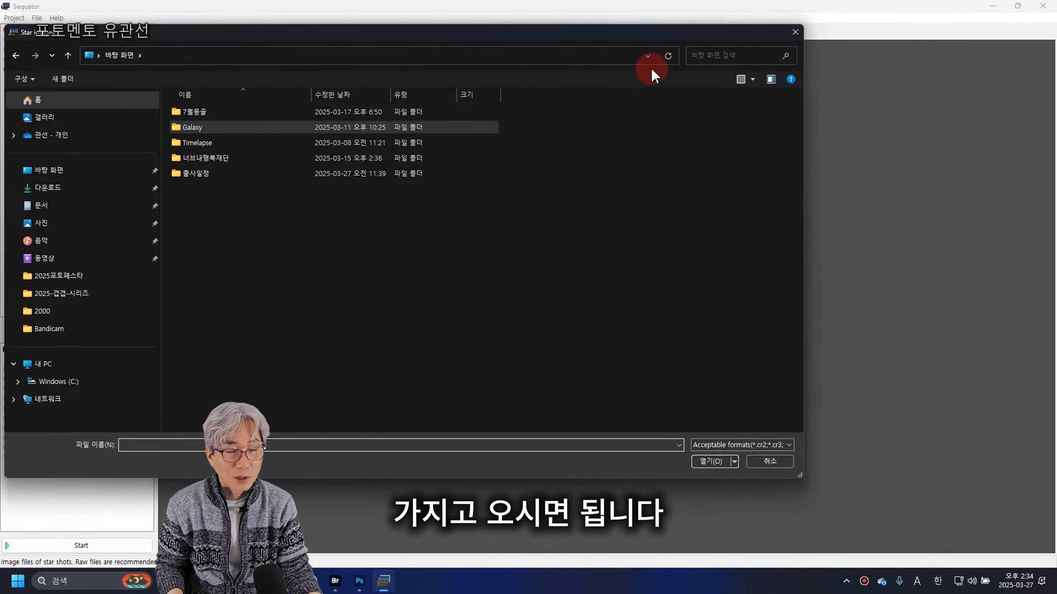
pyautogui.click(65, 171)
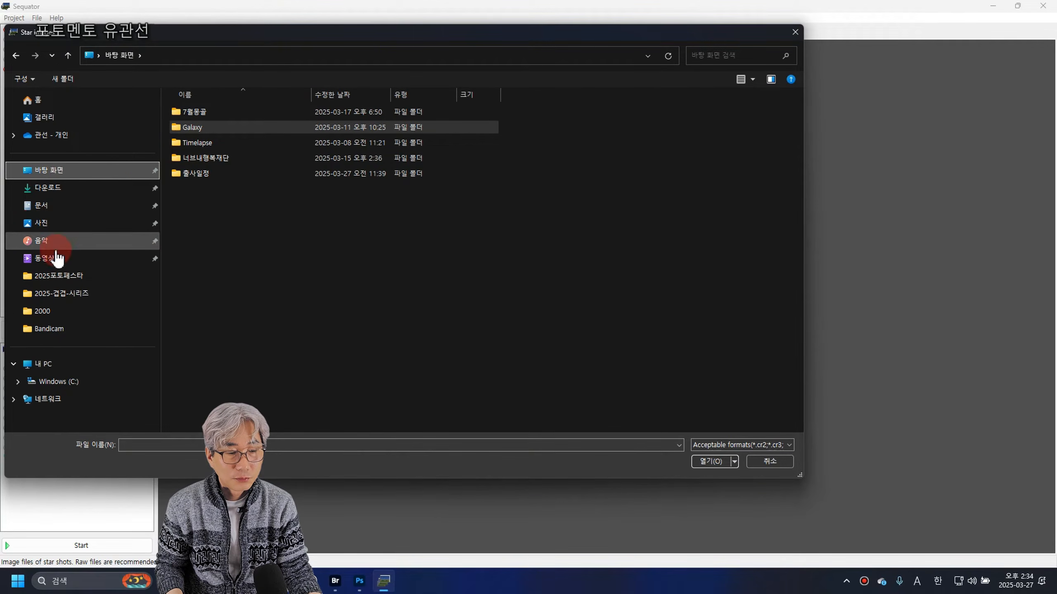
pyautogui.click(40, 224)
pyautogui.doubleClick(264, 133)
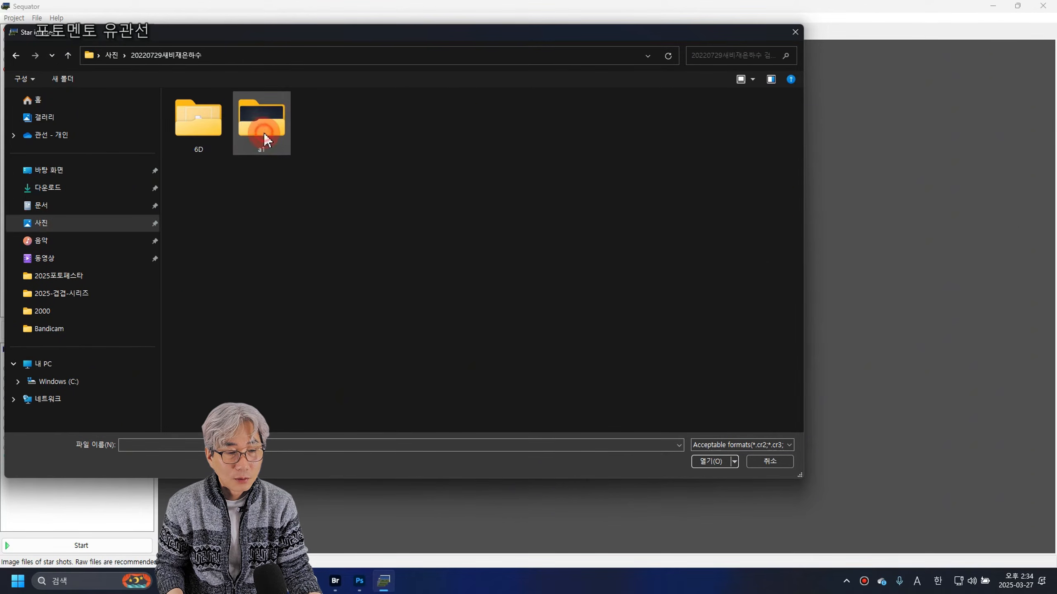
pyautogui.doubleClick(211, 127)
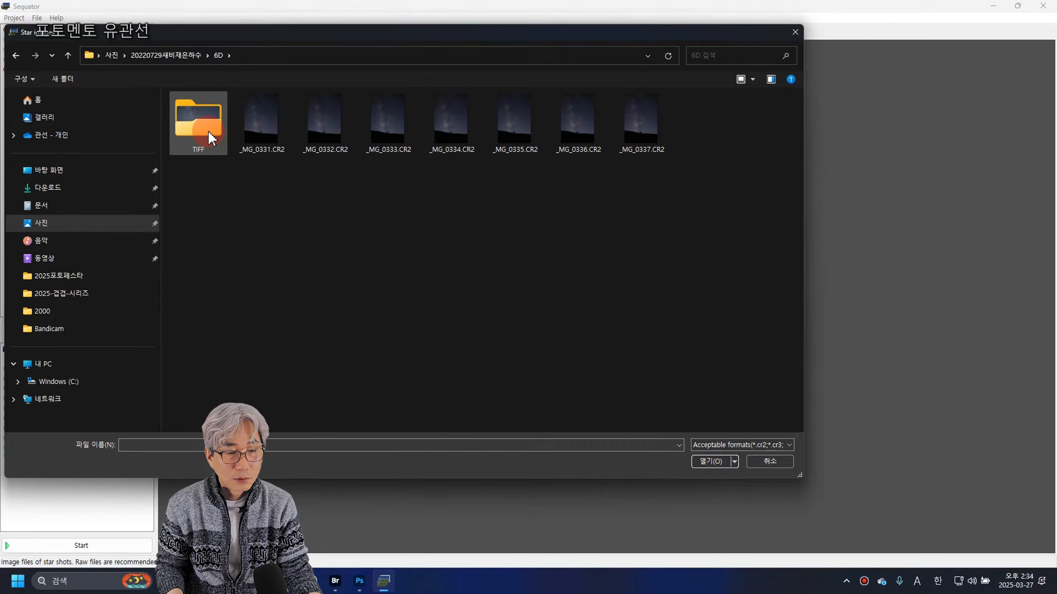
pyautogui.doubleClick(208, 131)
pyautogui.moveTo(630, 230); pyautogui.dragTo(180, 120)
pyautogui.click(709, 461)
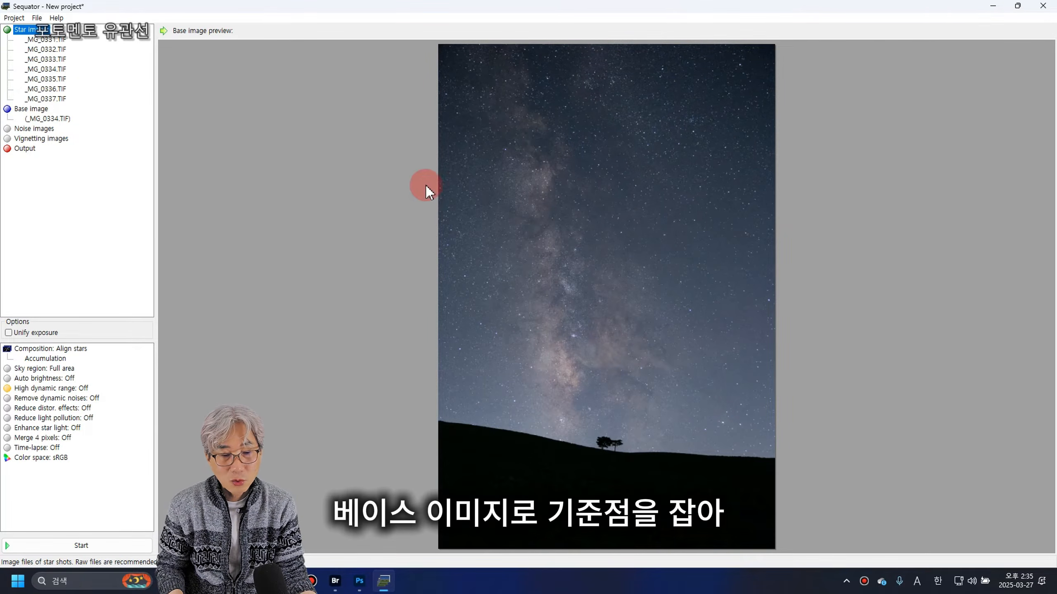
# Set the stacking output to an uncompressed TIFF named FINE_MG_0337.TIF in the TIFF folder.
pyautogui.click(25, 149)
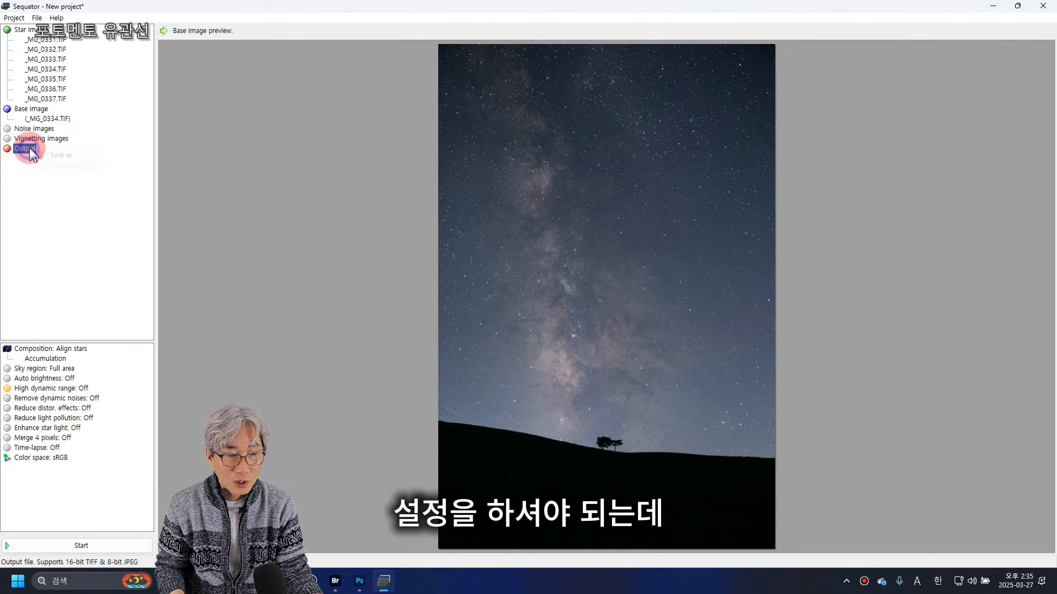
pyautogui.rightClick(33, 151)
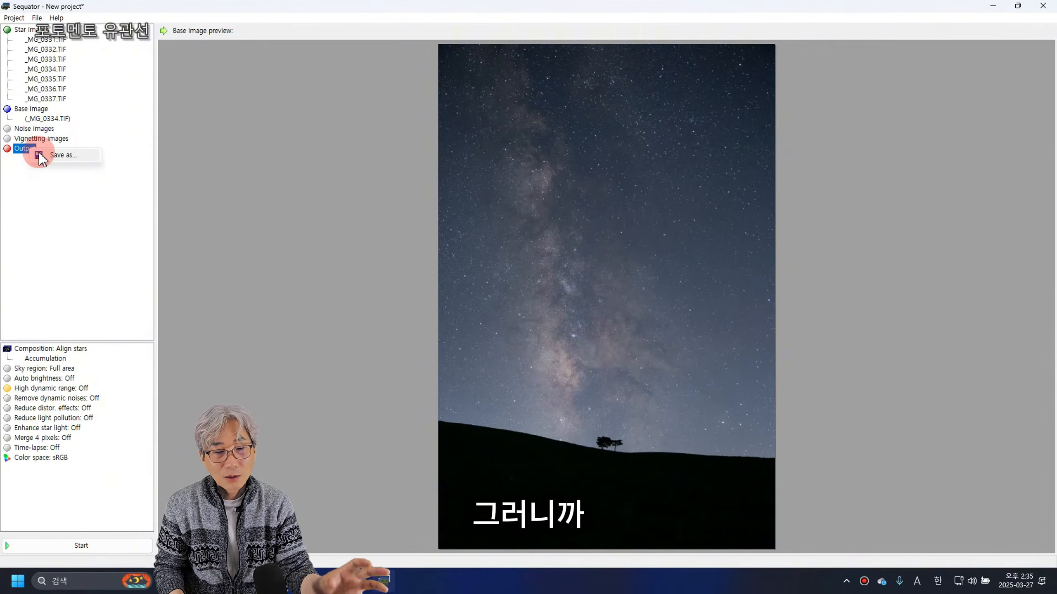
pyautogui.click(63, 155)
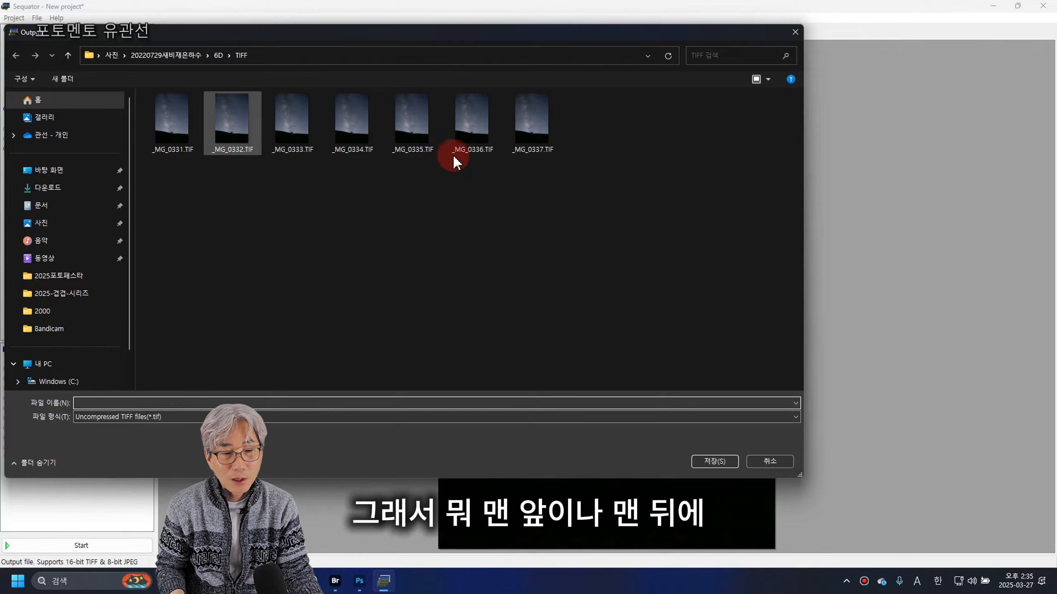
pyautogui.click(532, 138)
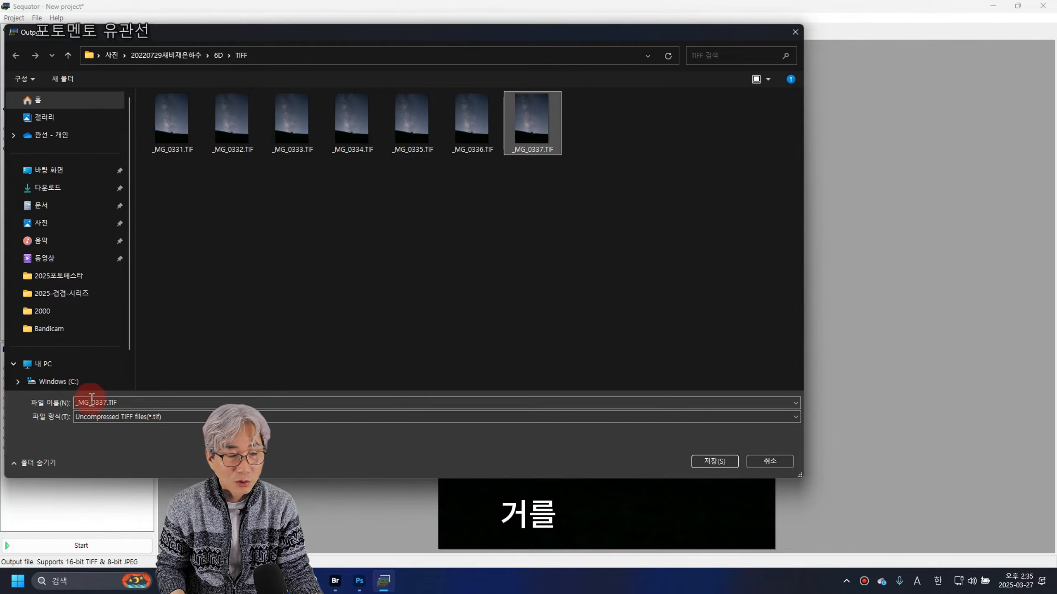
pyautogui.click(73, 405)
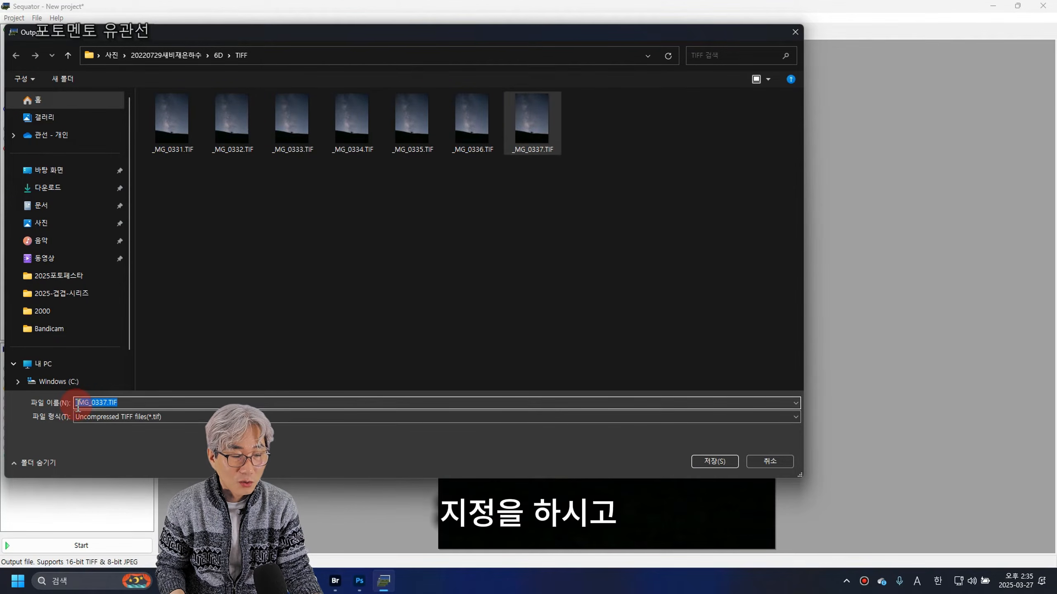
pyautogui.click(75, 405)
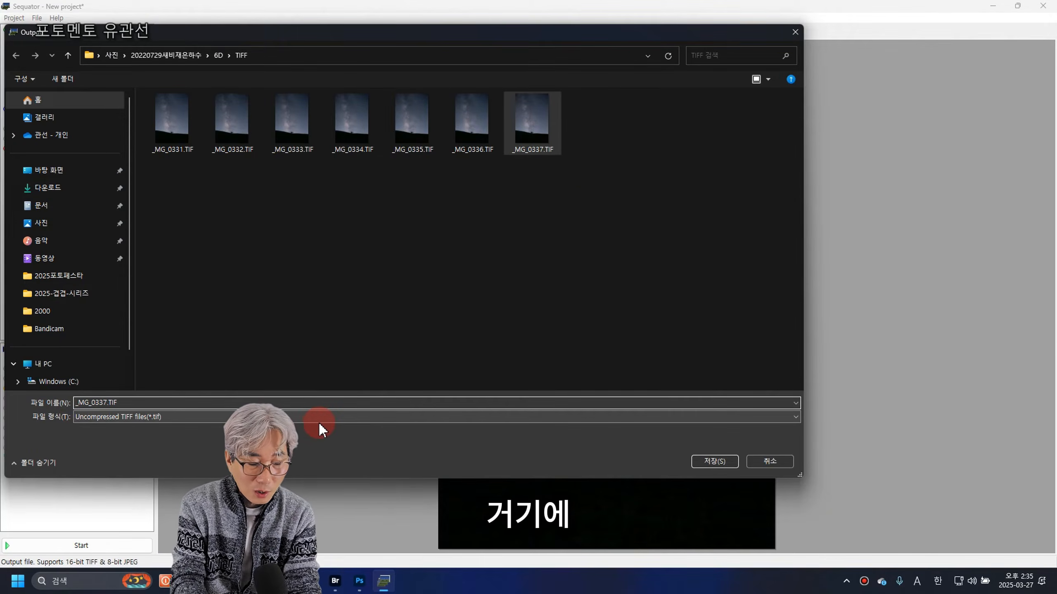
pyautogui.write('FINE')
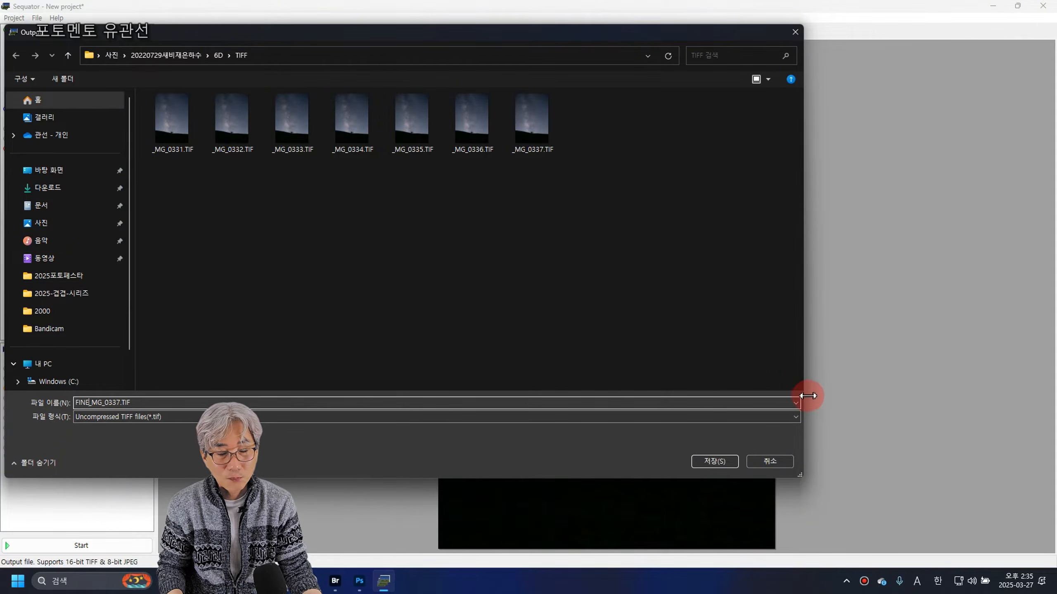
pyautogui.click(717, 463)
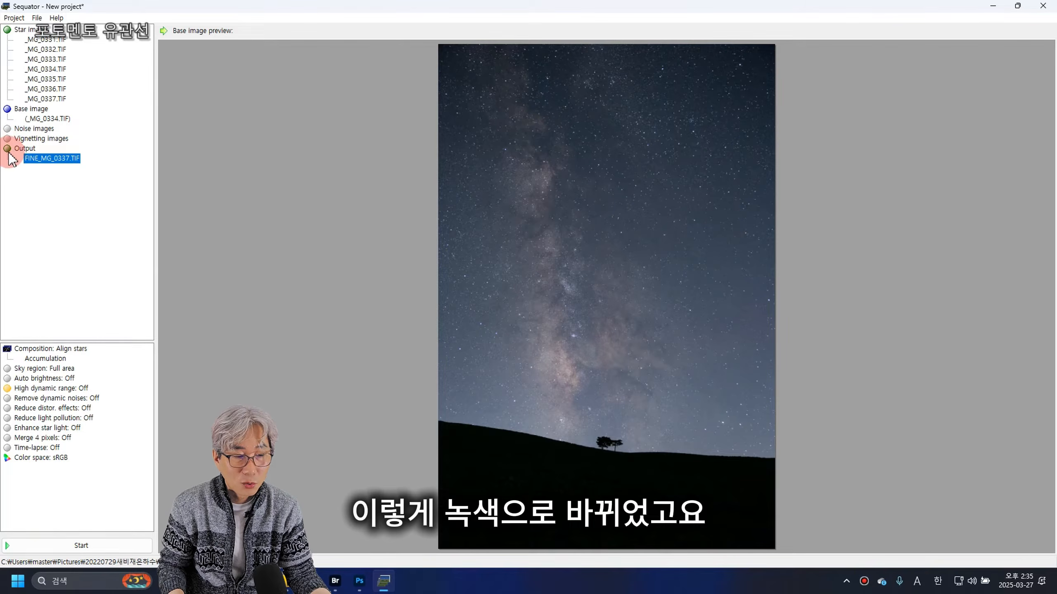
# Set the star-aligned composition to Freeze ground and brush an irregular mask over the whole sky down to the hill's edge.
pyautogui.click(61, 360)
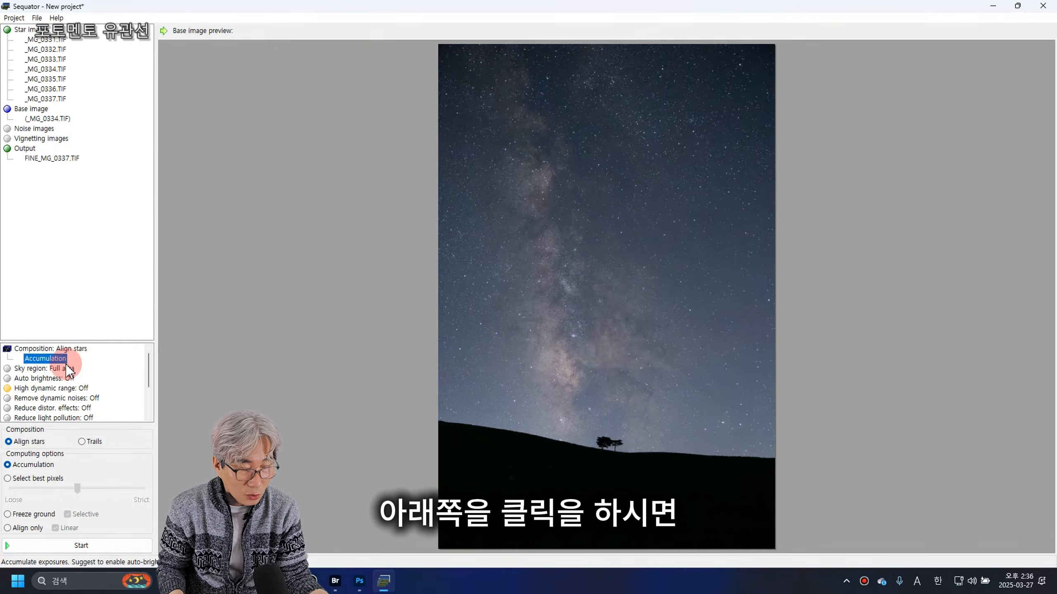
pyautogui.click(9, 516)
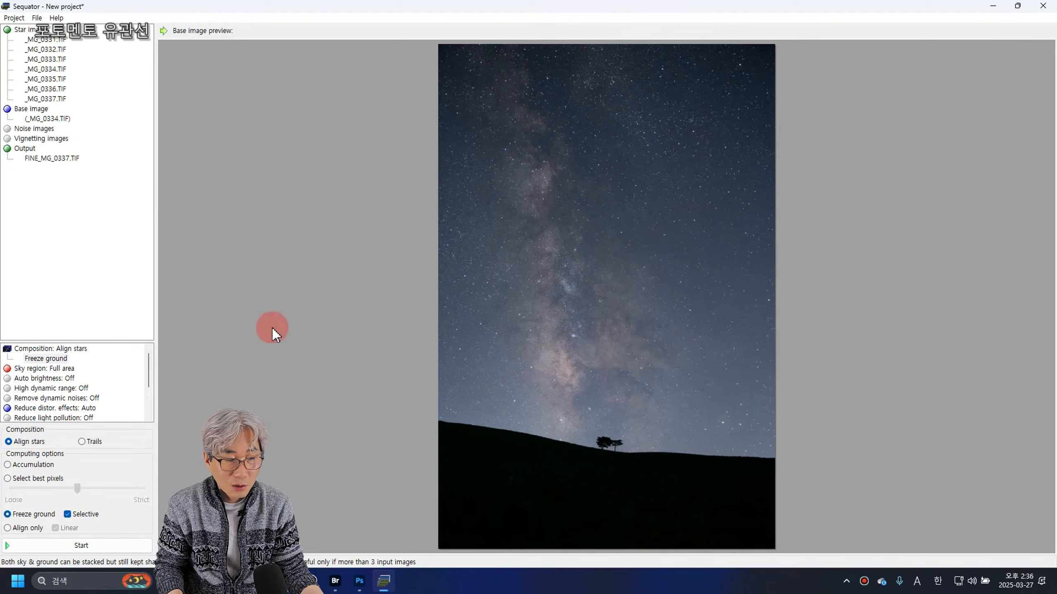
pyautogui.click(58, 371)
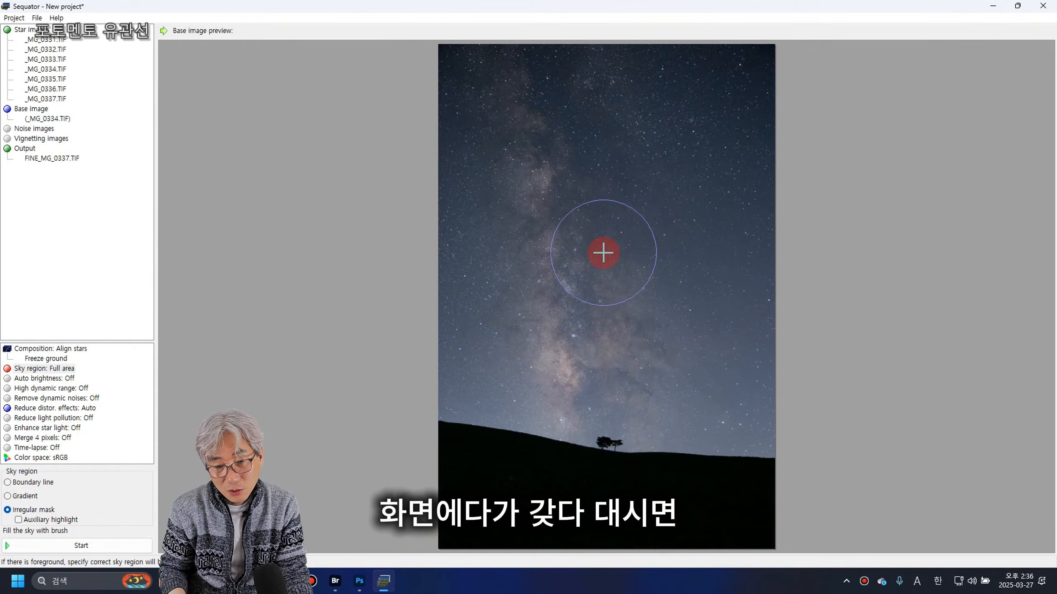
pyautogui.scroll(1, 599, 257)
pyautogui.scroll(-3, 599, 257)
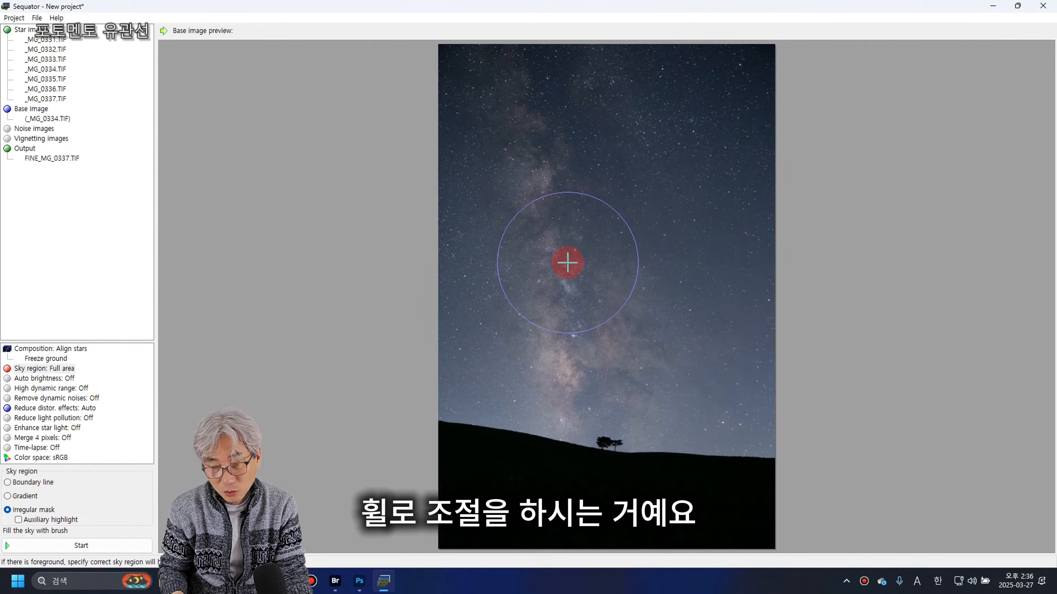
pyautogui.scroll(-2, 568, 263)
pyautogui.scroll(2, 567, 266)
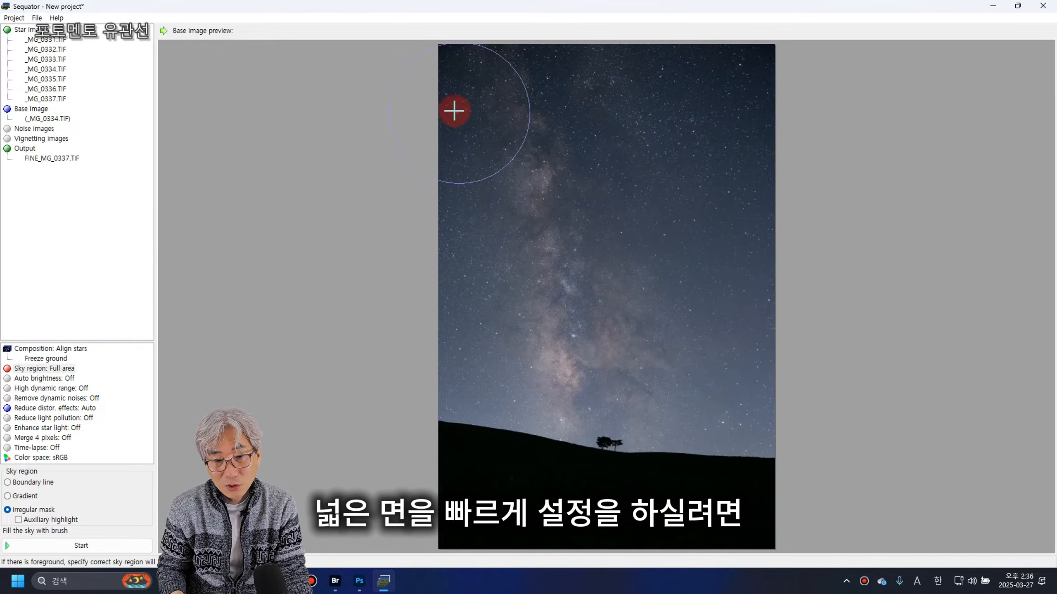
pyautogui.click(412, 108)
pyautogui.moveTo(412, 107)
pyautogui.mouseDown()
pyautogui.moveTo(607, 112)
pyautogui.moveTo(647, 141)
pyautogui.moveTo(617, 116)
pyautogui.moveTo(746, 110)
pyautogui.moveTo(761, 147)
pyautogui.moveTo(765, 210)
pyautogui.moveTo(673, 217)
pyautogui.moveTo(542, 201)
pyautogui.moveTo(473, 211)
pyautogui.moveTo(475, 245)
pyautogui.moveTo(722, 301)
pyautogui.moveTo(719, 319)
pyautogui.moveTo(487, 293)
pyautogui.moveTo(517, 320)
pyautogui.moveTo(734, 355)
pyautogui.moveTo(453, 277)
pyautogui.moveTo(495, 294)
pyautogui.moveTo(496, 342)
pyautogui.moveTo(475, 402)
pyautogui.moveTo(447, 370)
pyautogui.moveTo(519, 365)
pyautogui.moveTo(479, 389)
pyautogui.moveTo(446, 370)
pyautogui.moveTo(485, 389)
pyautogui.moveTo(671, 423)
pyautogui.moveTo(777, 428)
pyautogui.moveTo(563, 389)
pyautogui.moveTo(439, 385)
pyautogui.moveTo(449, 405)
pyautogui.moveTo(580, 428)
pyautogui.moveTo(484, 407)
pyautogui.moveTo(736, 442)
pyautogui.moveTo(700, 394)
pyautogui.moveTo(442, 400)
pyautogui.mouseUp()
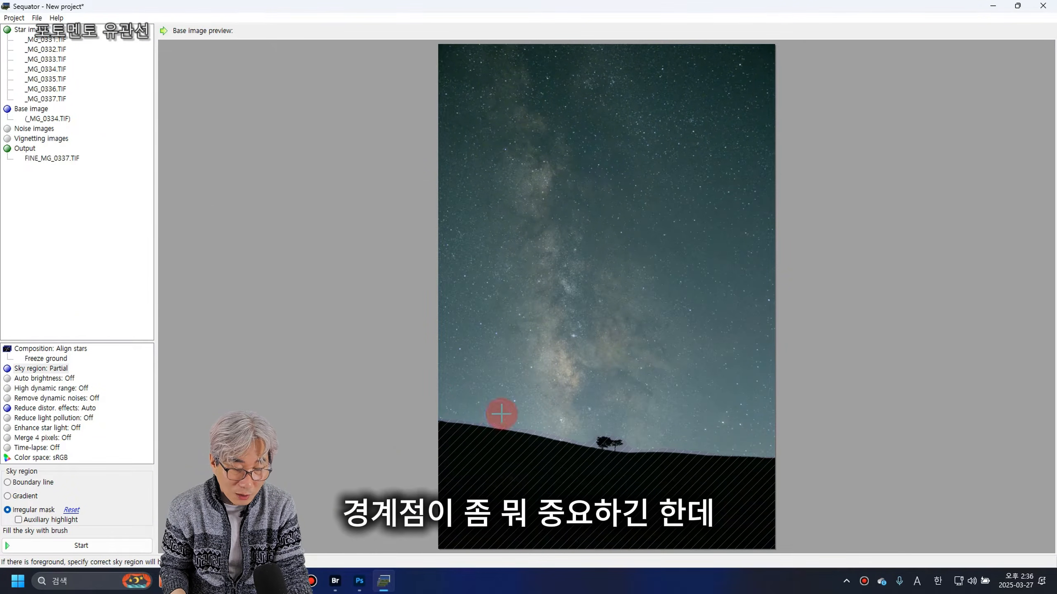
pyautogui.moveTo(519, 415)
pyautogui.mouseDown()
pyautogui.moveTo(643, 422)
pyautogui.moveTo(638, 450)
pyautogui.moveTo(630, 442)
pyautogui.moveTo(698, 439)
pyautogui.mouseUp()
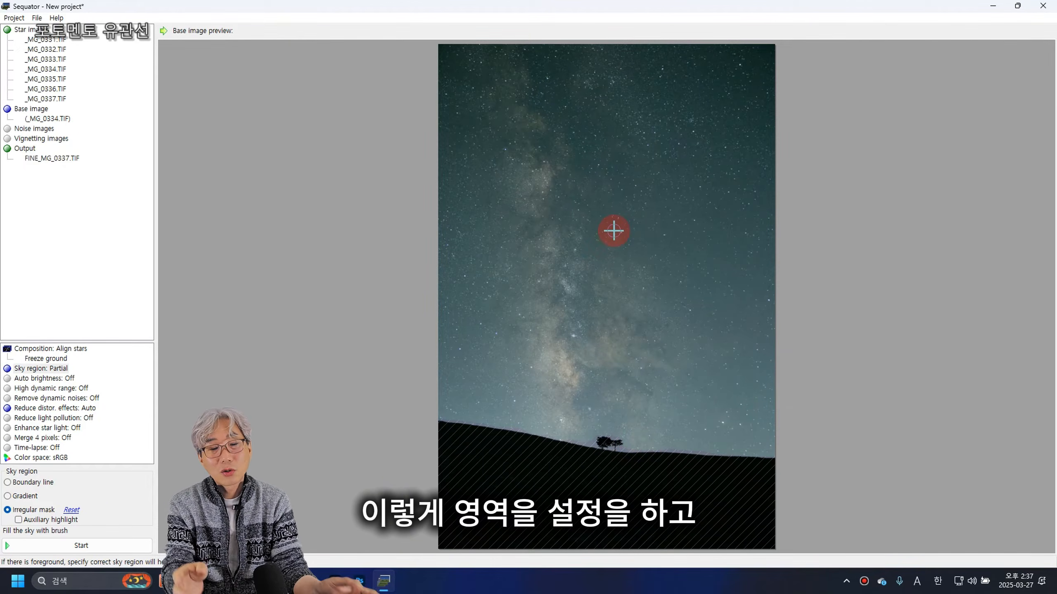
pyautogui.moveTo(614, 231); pyautogui.dragTo(588, 246)
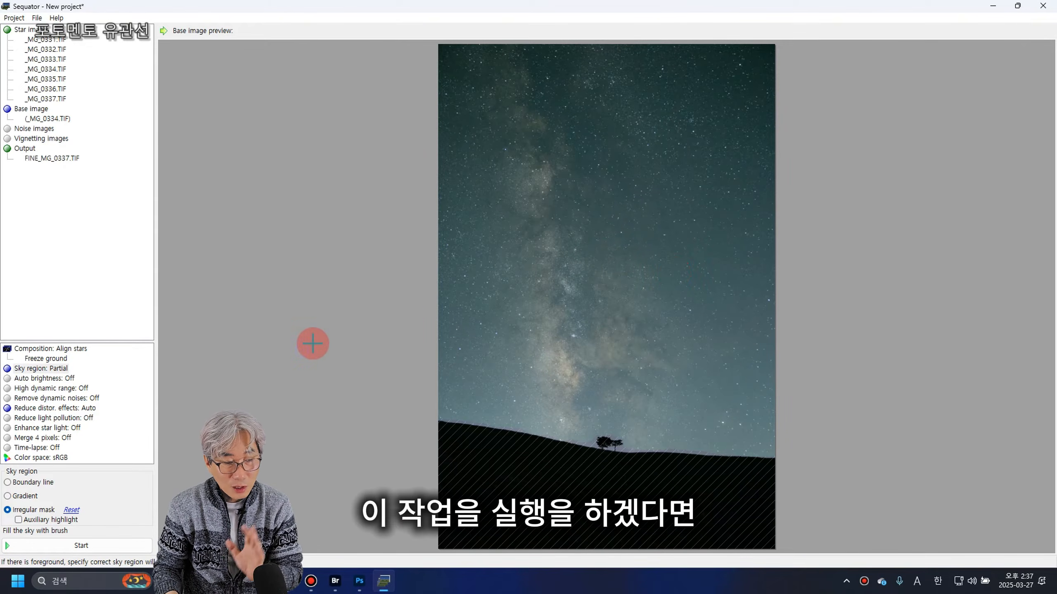
# Run the stacking of the seven star images and close the processing report.
pyautogui.click(78, 548)
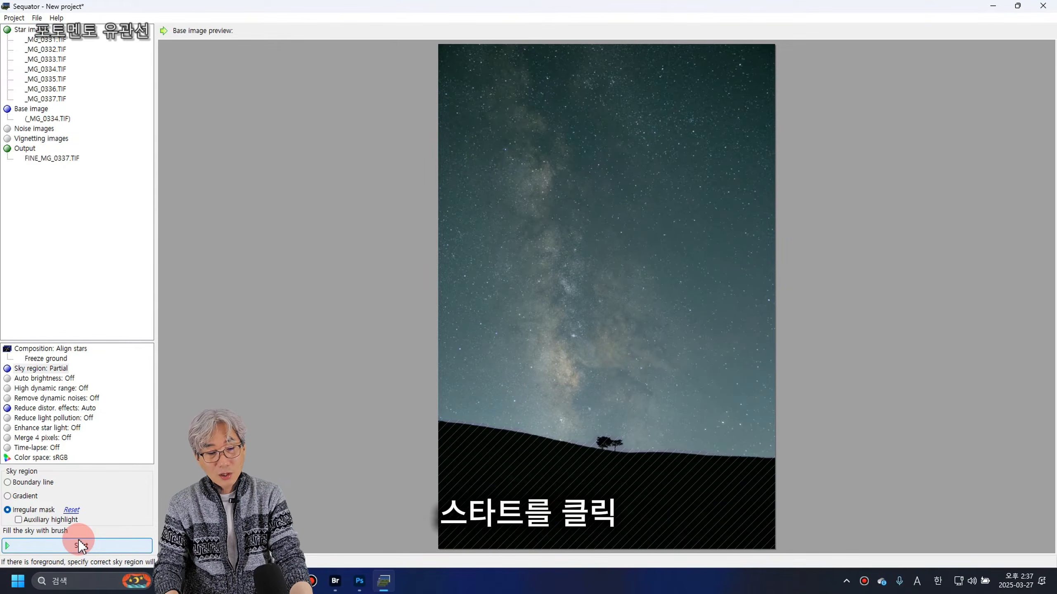
pyautogui.click(83, 552)
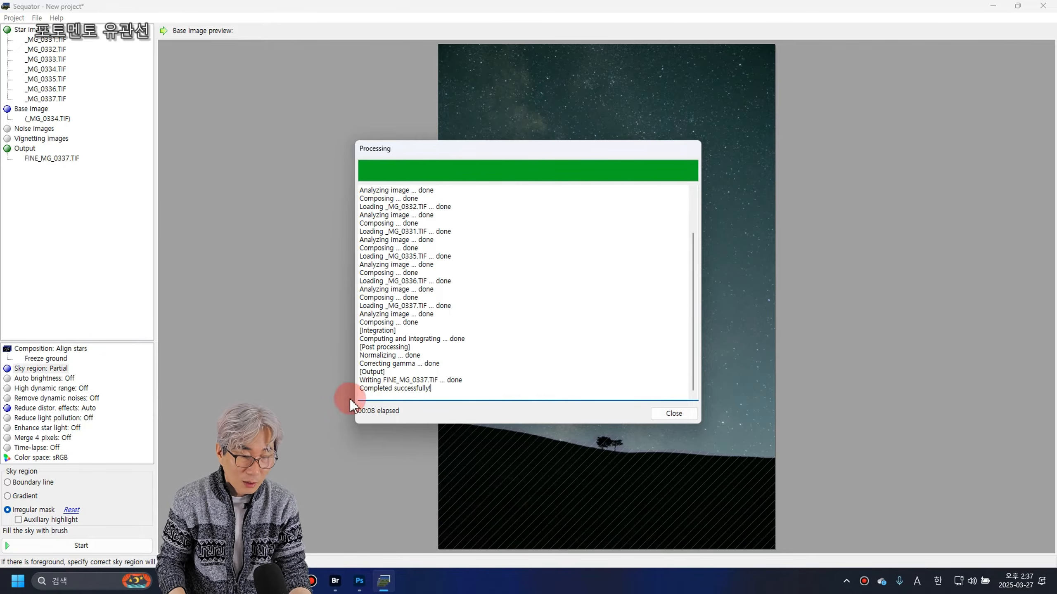
pyautogui.click(673, 414)
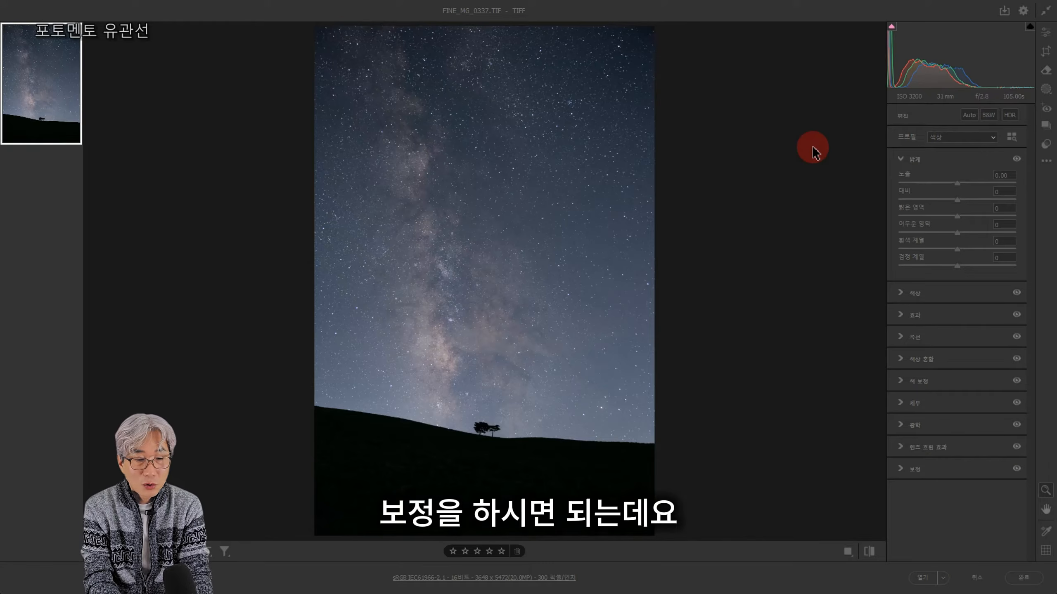
# In Camera Raw, set the stacked photo's exposure to +0.30 and shadows to +31, and check the dark hillside up close.
pyautogui.click(782, 6)
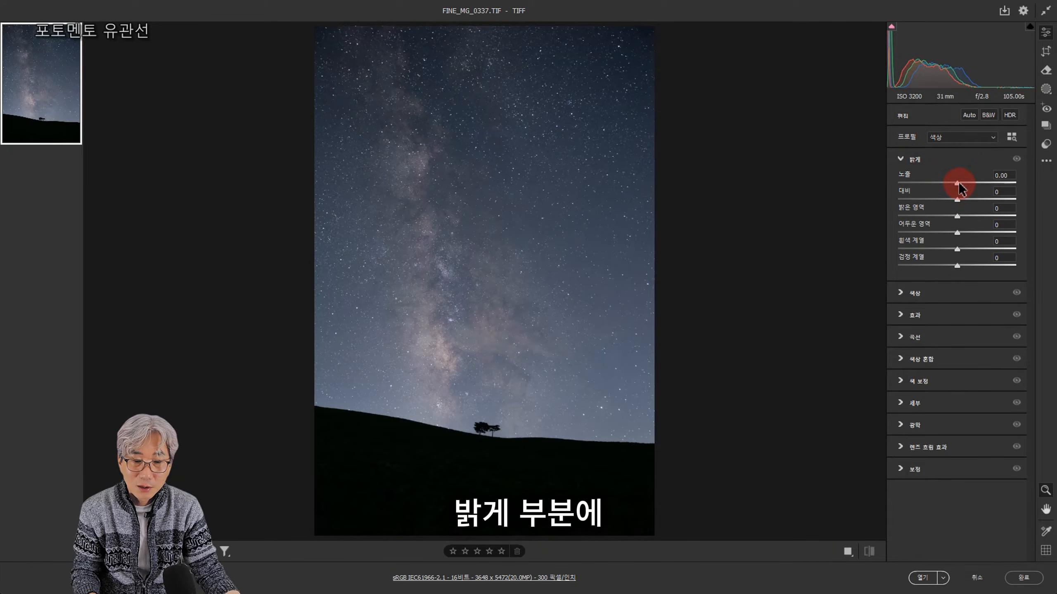
pyautogui.moveTo(959, 189); pyautogui.dragTo(963, 189)
pyautogui.click(993, 210)
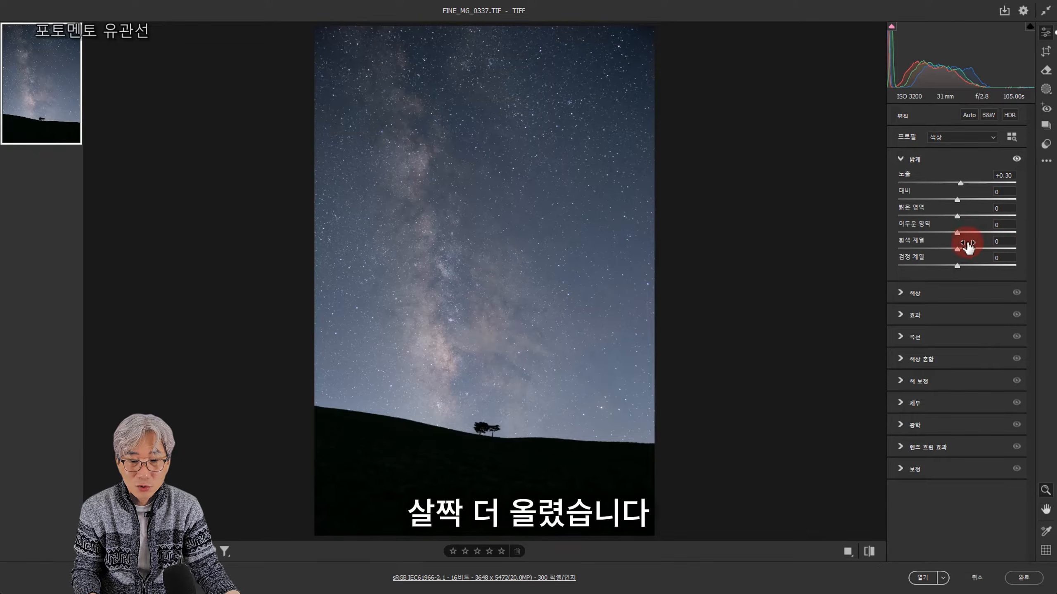
pyautogui.moveTo(957, 235); pyautogui.dragTo(977, 240)
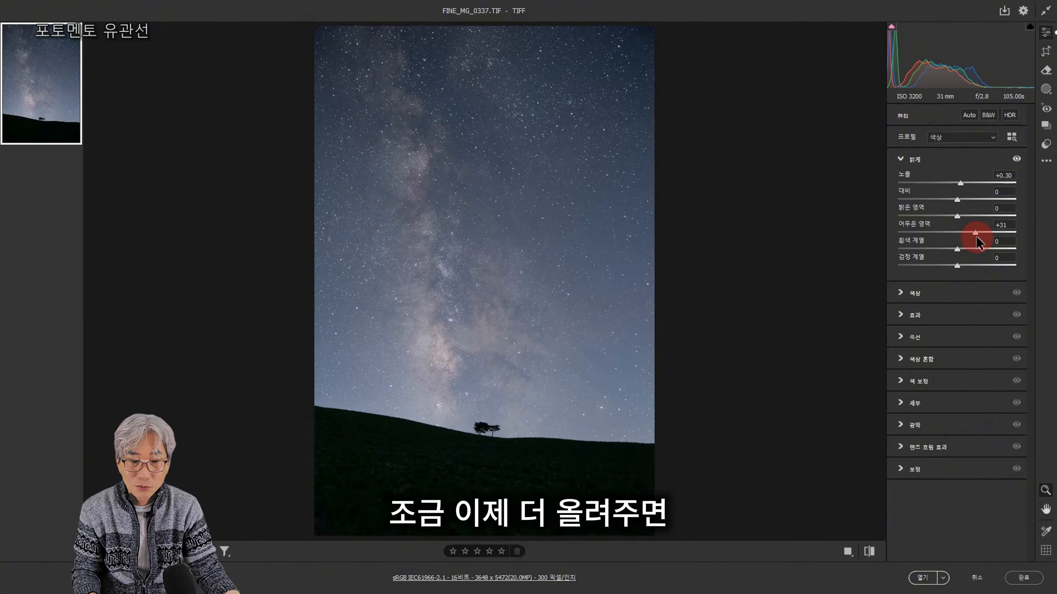
pyautogui.moveTo(415, 473); pyautogui.dragTo(478, 525)
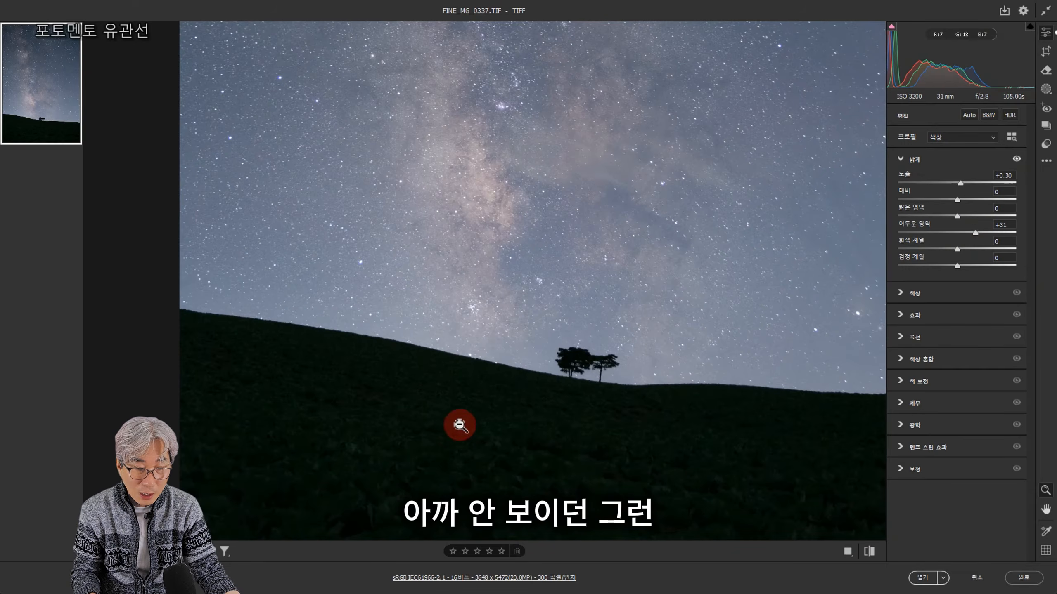
pyautogui.keyDown('alt'); pyautogui.click(572, 479); pyautogui.keyUp('alt')
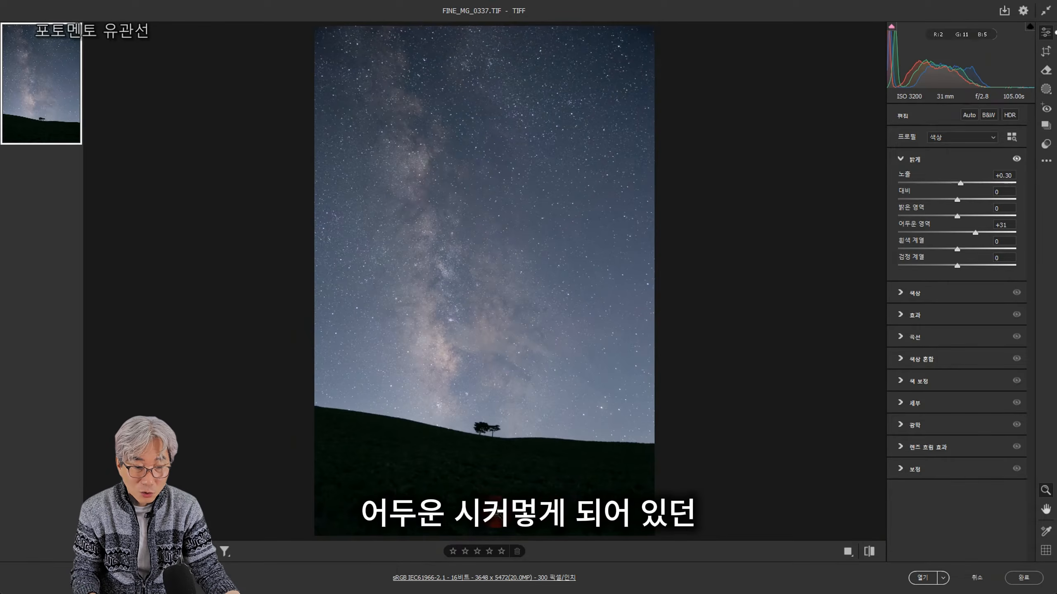
pyautogui.moveTo(524, 490); pyautogui.dragTo(618, 524)
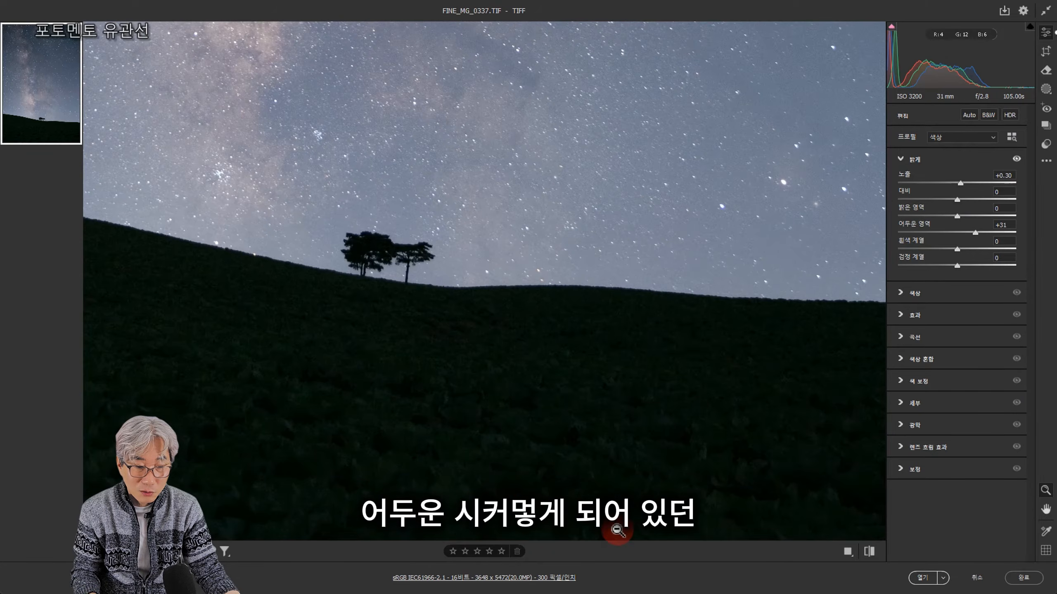
pyautogui.click(538, 456)
pyautogui.moveTo(485, 483); pyautogui.dragTo(537, 504)
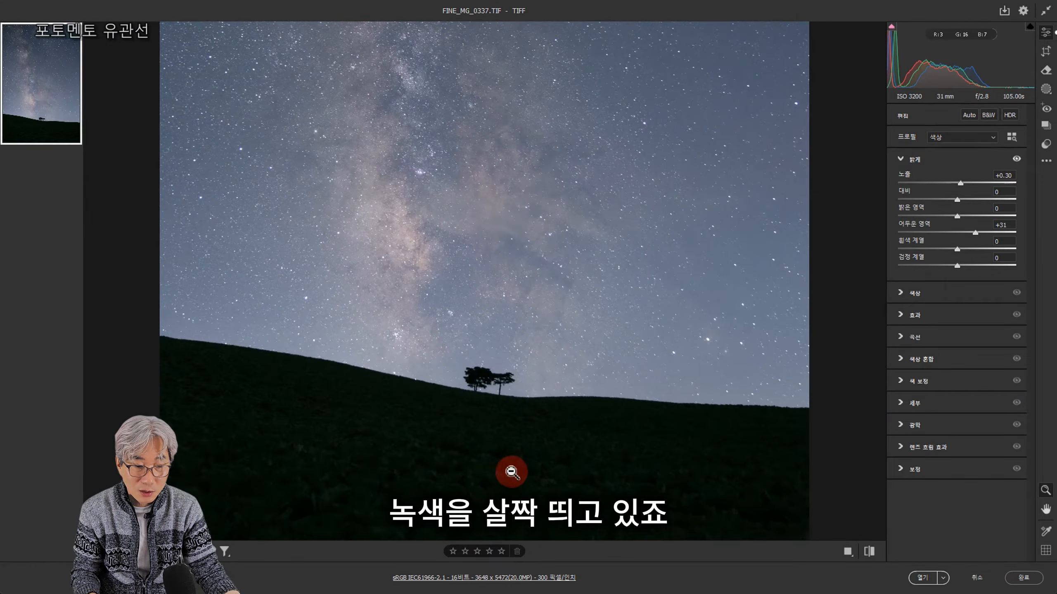
pyautogui.keyDown('alt'); pyautogui.click(512, 472); pyautogui.keyUp('alt')
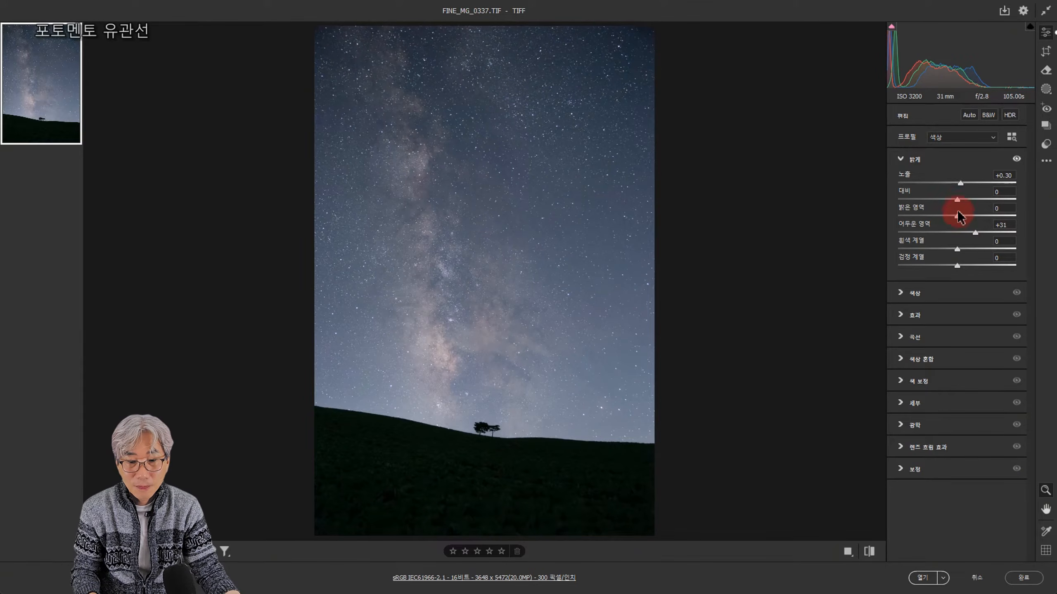
# Set the stacked photo's contrast to +7 and whites to +13.
pyautogui.moveTo(957, 199); pyautogui.dragTo(962, 199)
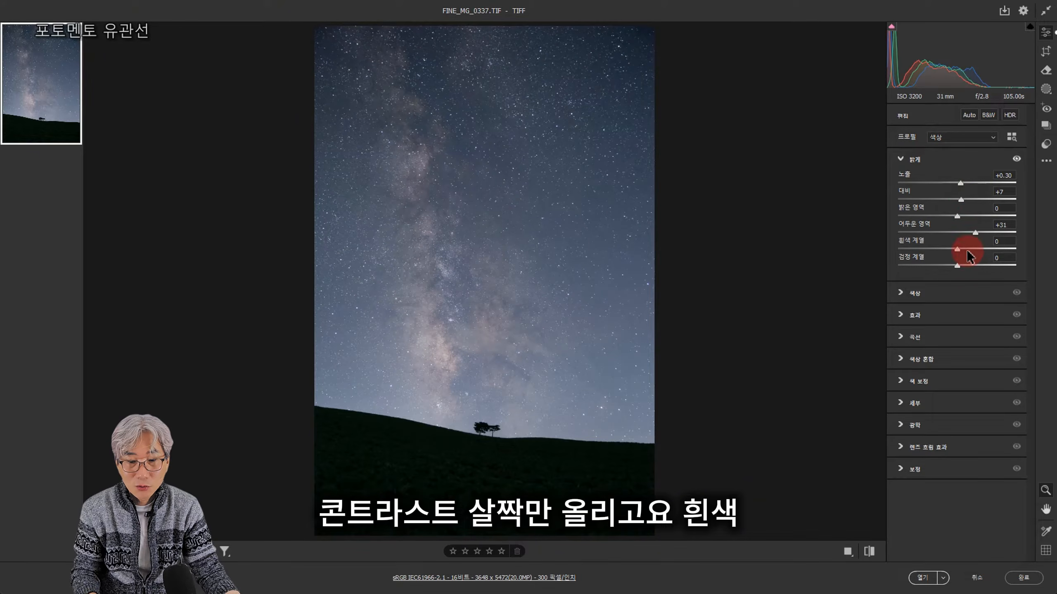
pyautogui.moveTo(962, 251)
pyautogui.mouseDown()
pyautogui.moveTo(938, 250)
pyautogui.moveTo(969, 257)
pyautogui.mouseUp()
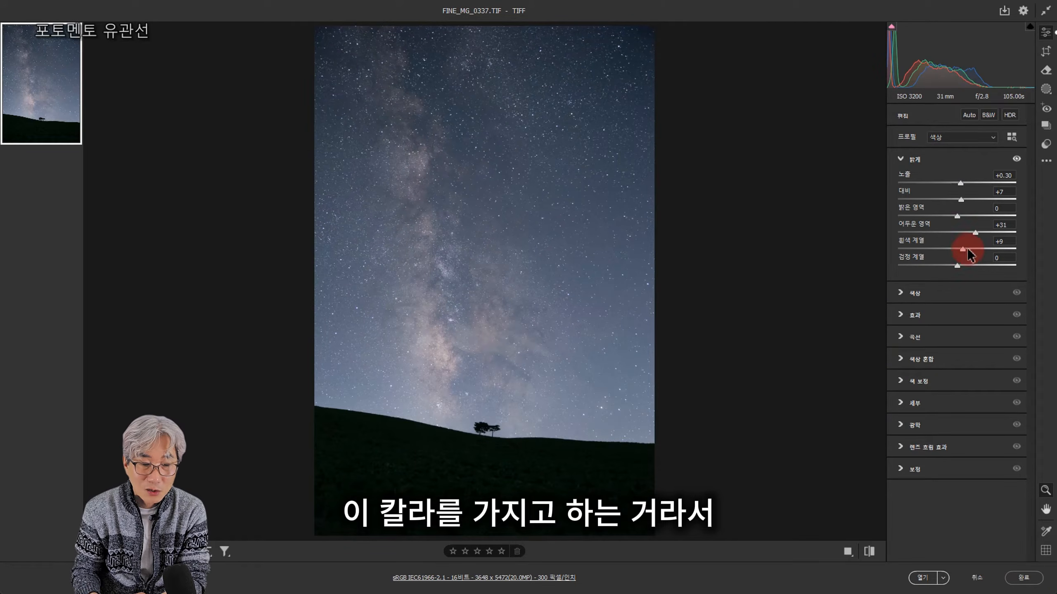
pyautogui.moveTo(962, 252); pyautogui.dragTo(965, 255)
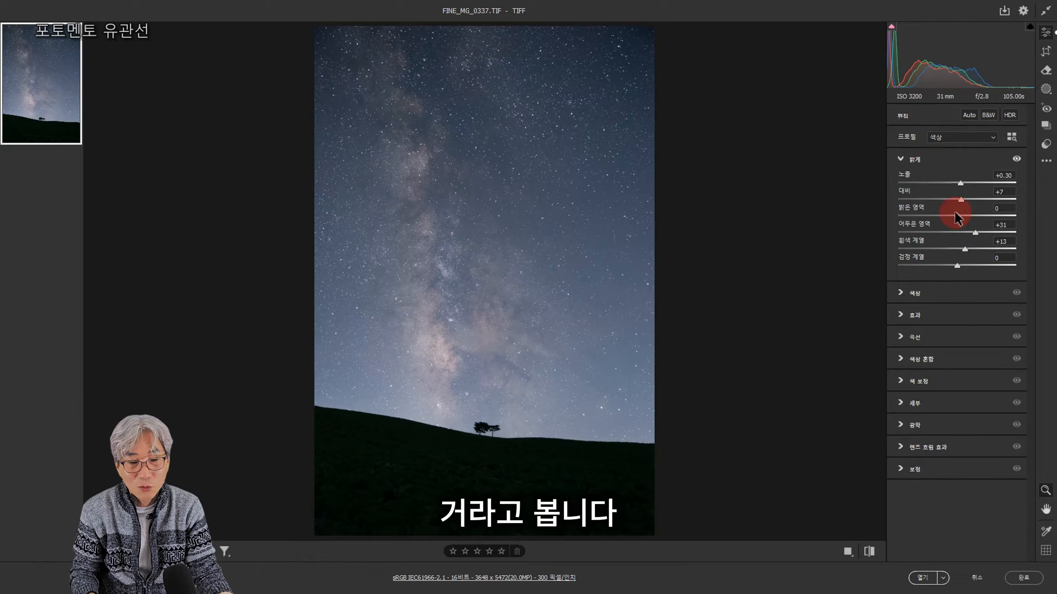
# Set the stacked photo's clarity to +16 and texture to 20 in the effects settings.
pyautogui.click(910, 294)
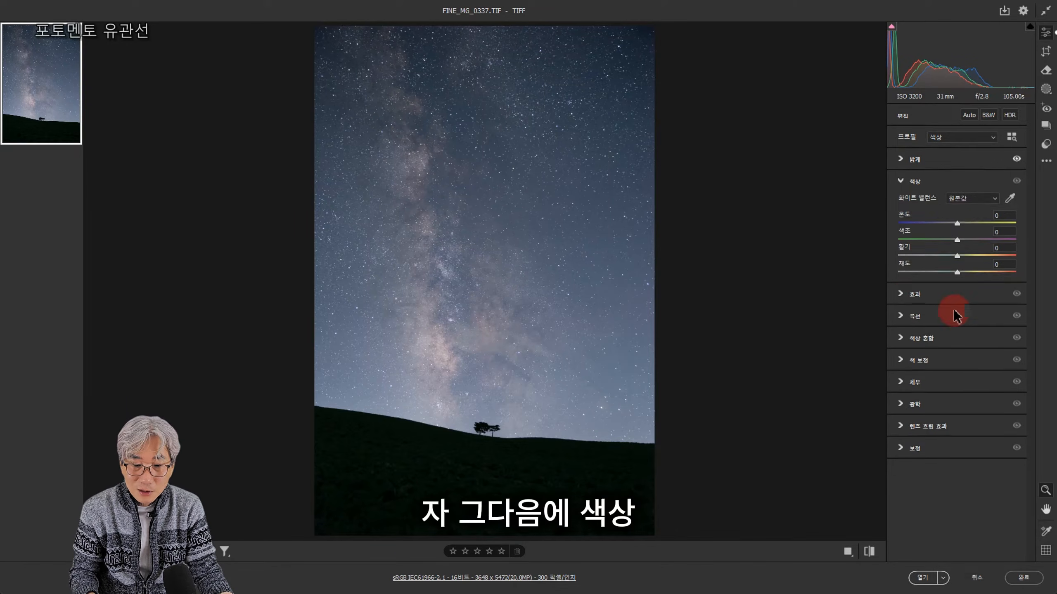
pyautogui.click(904, 298)
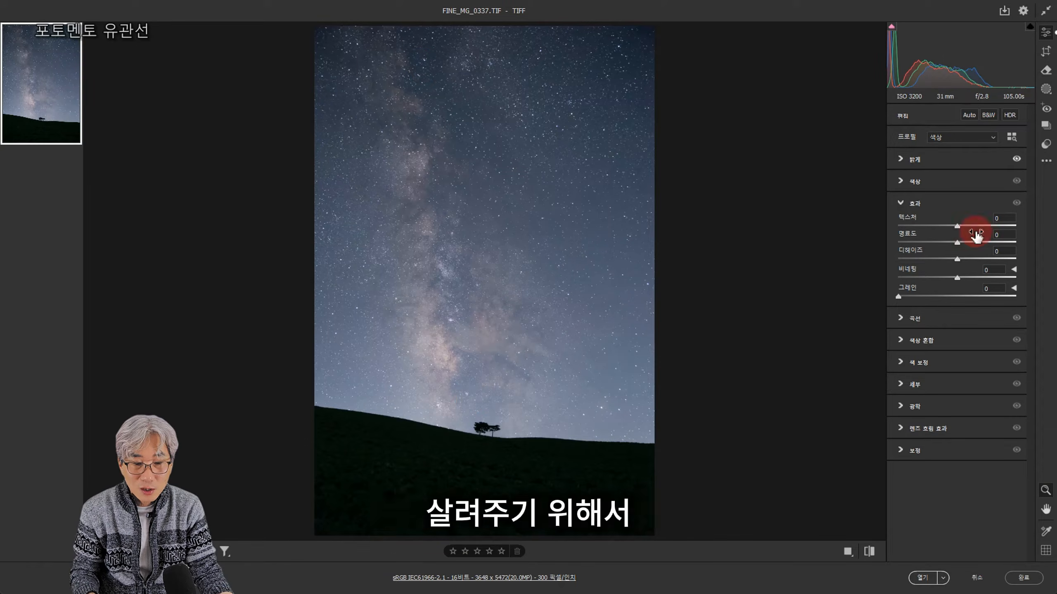
pyautogui.moveTo(956, 227); pyautogui.dragTo(966, 244)
pyautogui.click(966, 242)
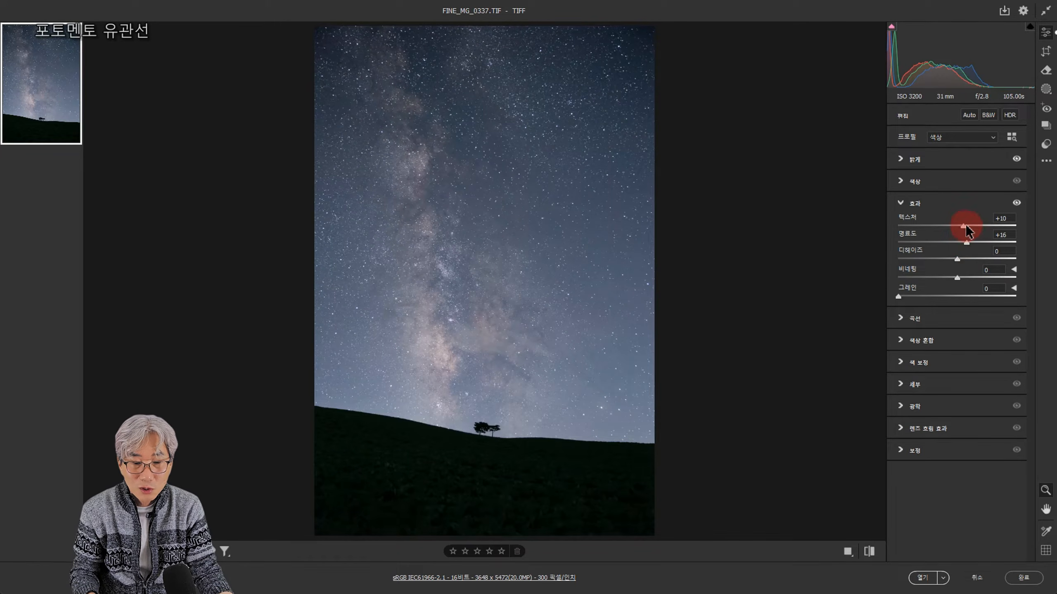
pyautogui.moveTo(1009, 217); pyautogui.dragTo(985, 230)
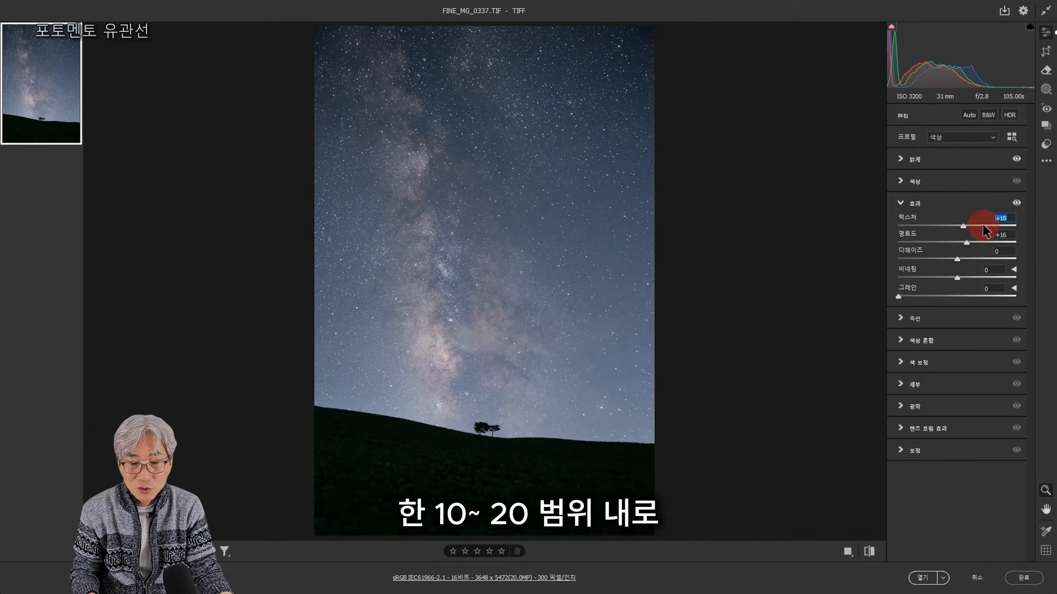
pyautogui.write('20')
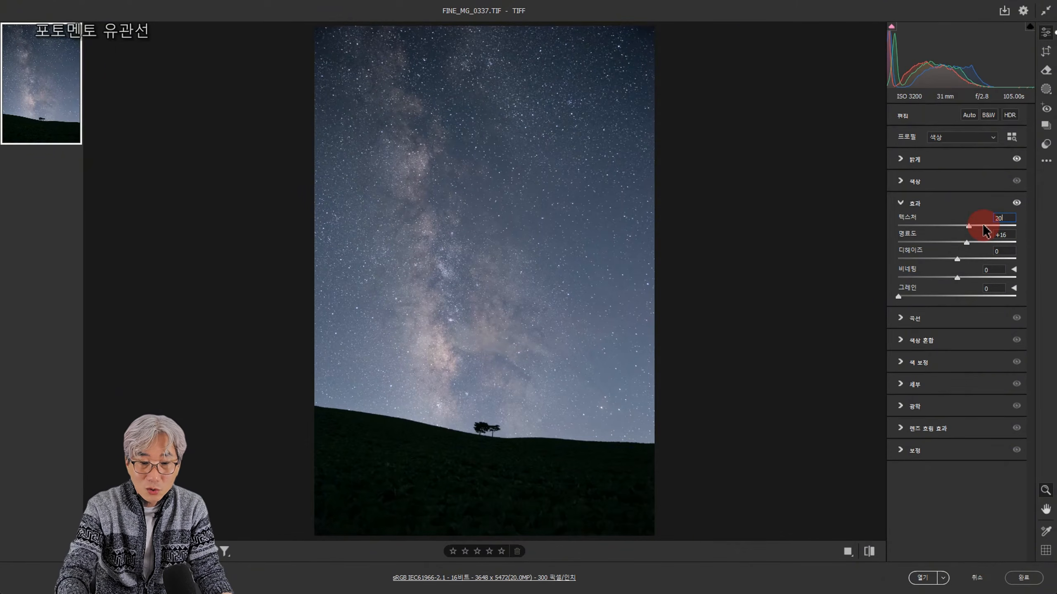
# Set the stacked photo's clarity to +30 and dehaze to +10.
pyautogui.moveTo(1012, 235); pyautogui.dragTo(994, 235)
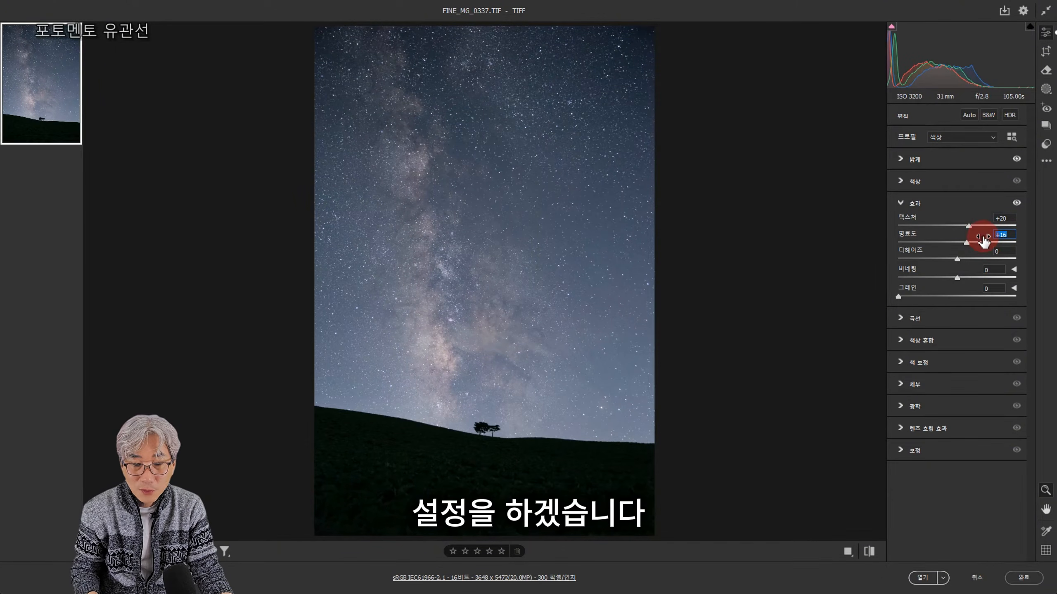
pyautogui.write('30')
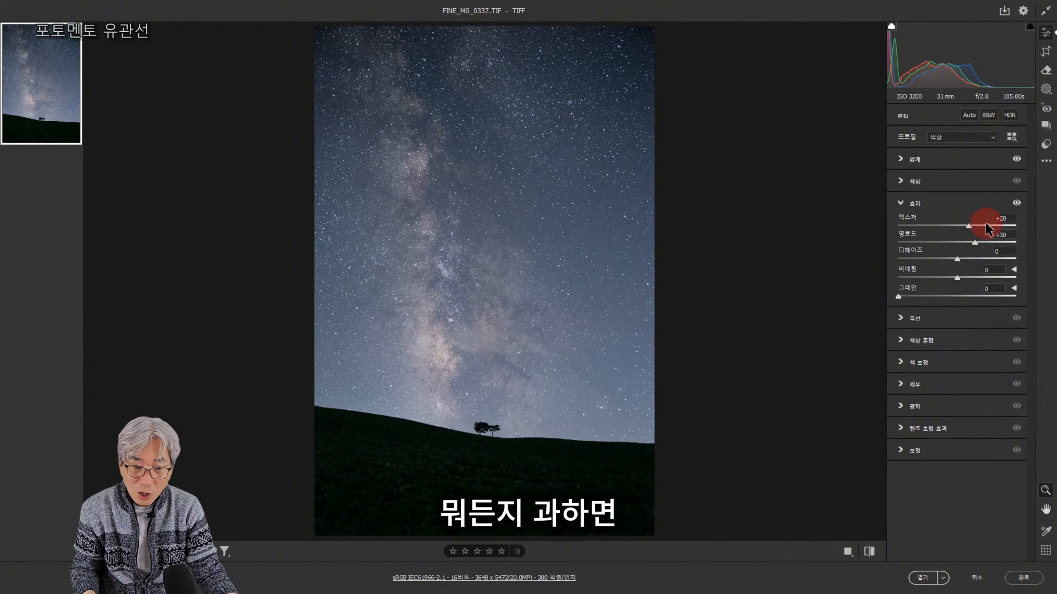
pyautogui.click(963, 260)
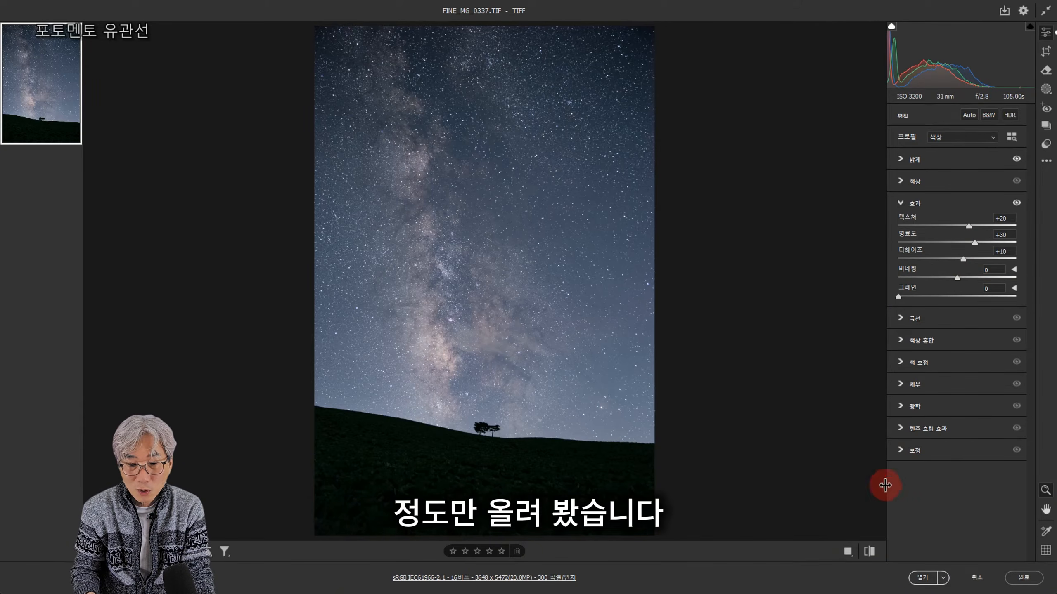
# Compare the edited photo with its default settings several times, and examine the Milky Way area up close.
pyautogui.click(870, 553)
pyautogui.click(870, 556)
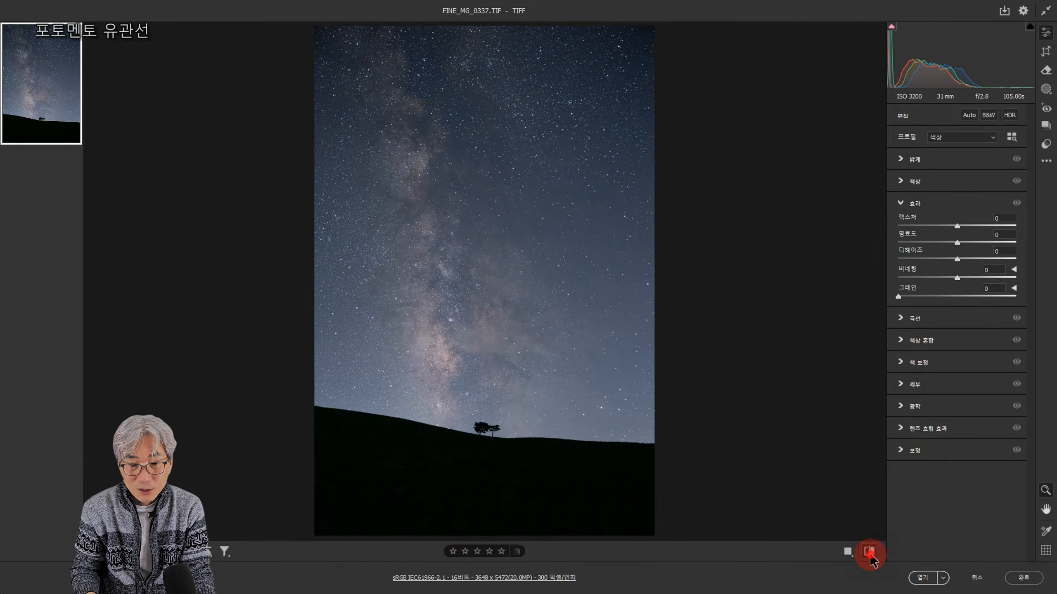
pyautogui.click(870, 555)
pyautogui.click(870, 555)
pyautogui.click(870, 553)
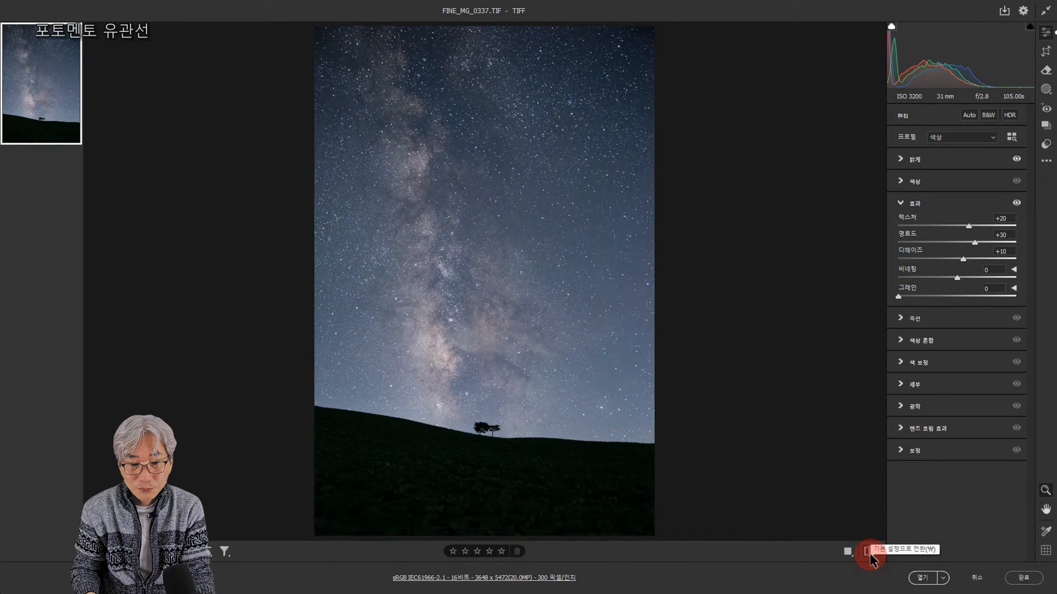
pyautogui.click(870, 553)
pyautogui.click(869, 554)
pyautogui.click(870, 554)
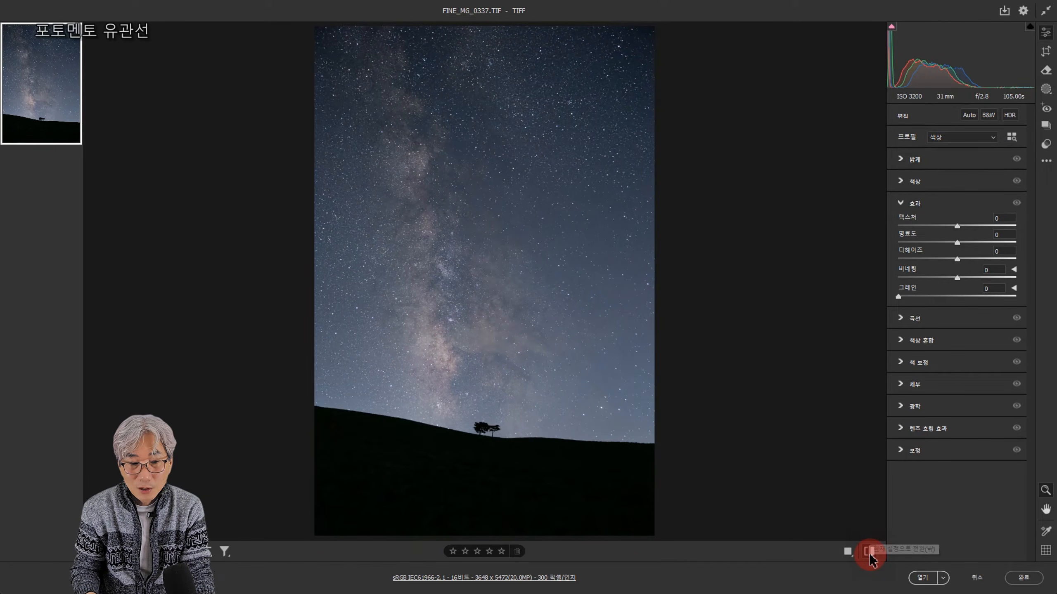
pyautogui.click(869, 554)
pyautogui.click(870, 553)
pyautogui.click(869, 554)
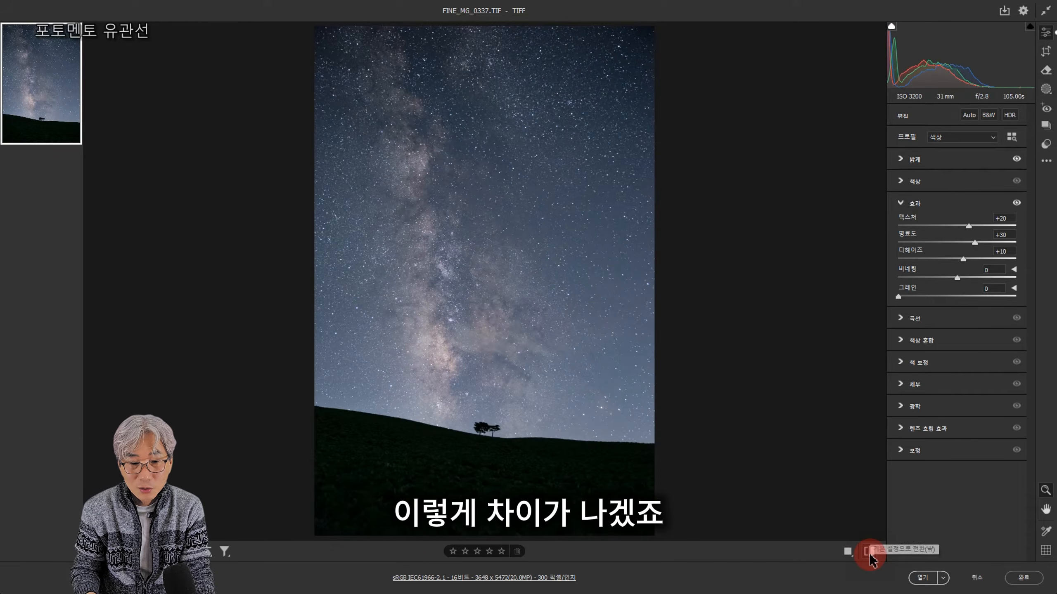
pyautogui.click(869, 553)
pyautogui.click(870, 554)
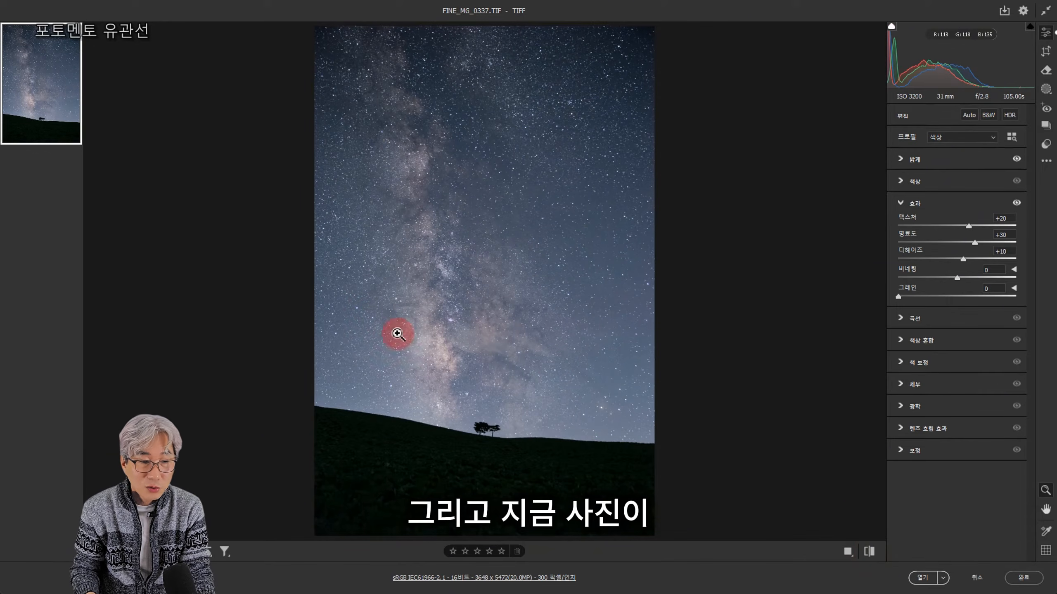
pyautogui.click(514, 356)
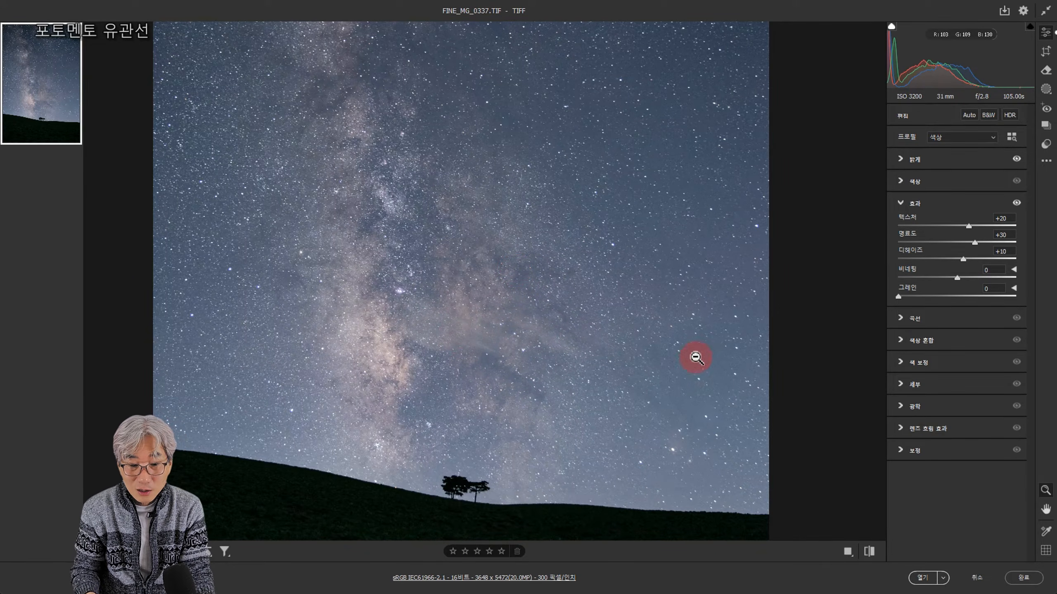
pyautogui.keyDown('alt'); pyautogui.click(516, 321); pyautogui.keyUp('alt')
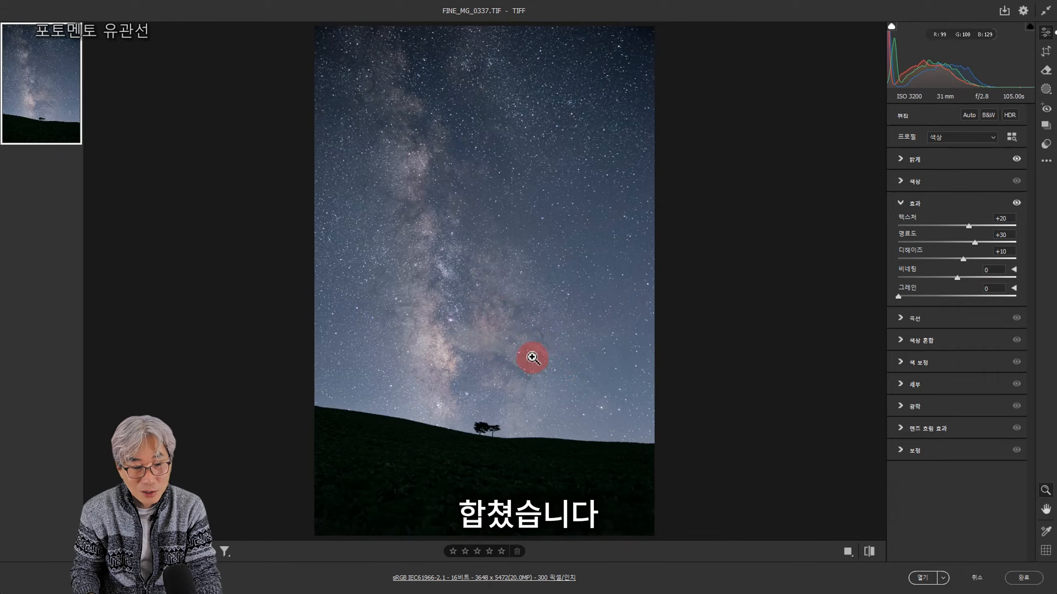
pyautogui.moveTo(531, 356); pyautogui.dragTo(552, 358)
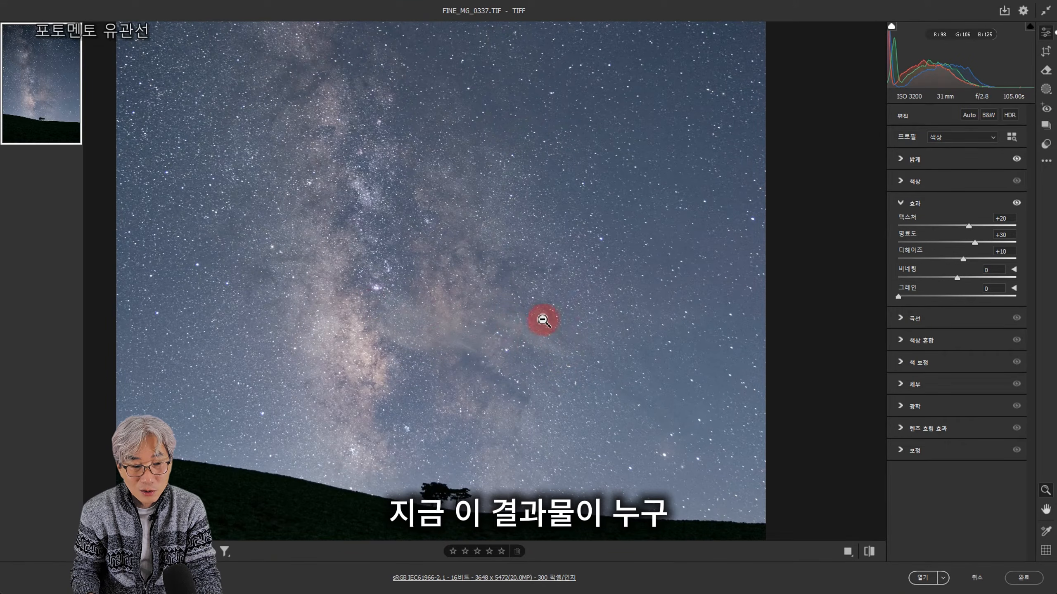
pyautogui.keyDown('alt'); pyautogui.click(464, 324); pyautogui.keyUp('alt')
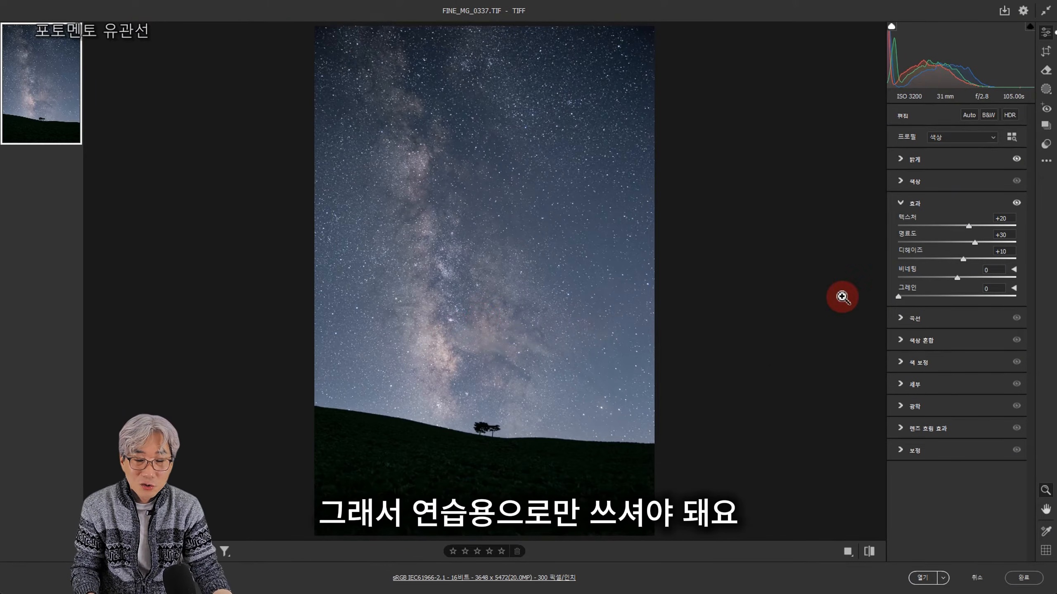
# Shape the point curve into an S, with a shadow point at input 75, output 58 and a highlight point at input 176, output 180.
pyautogui.click(902, 318)
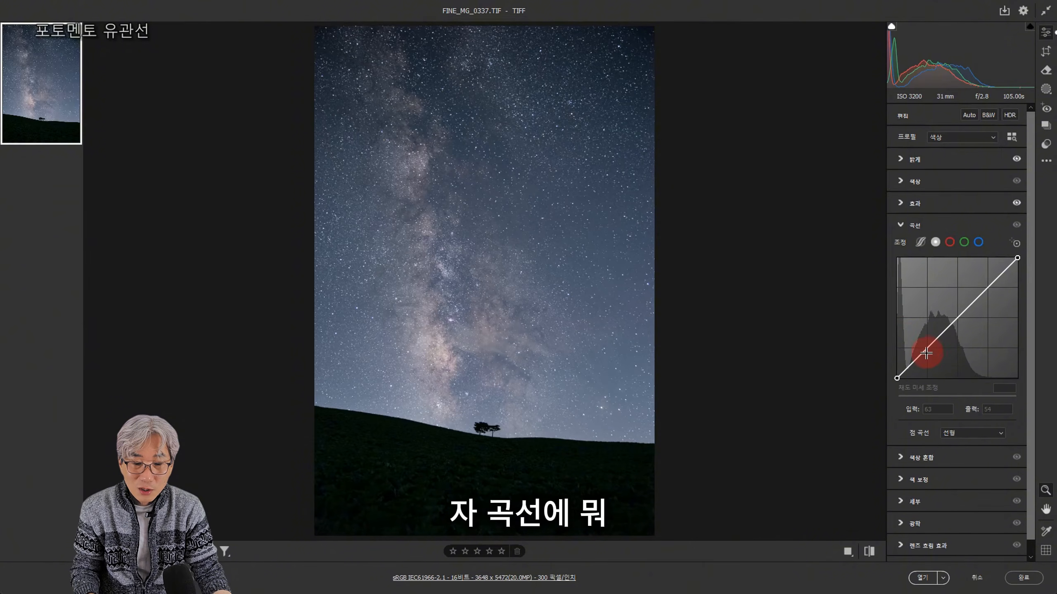
pyautogui.moveTo(925, 350); pyautogui.dragTo(930, 348)
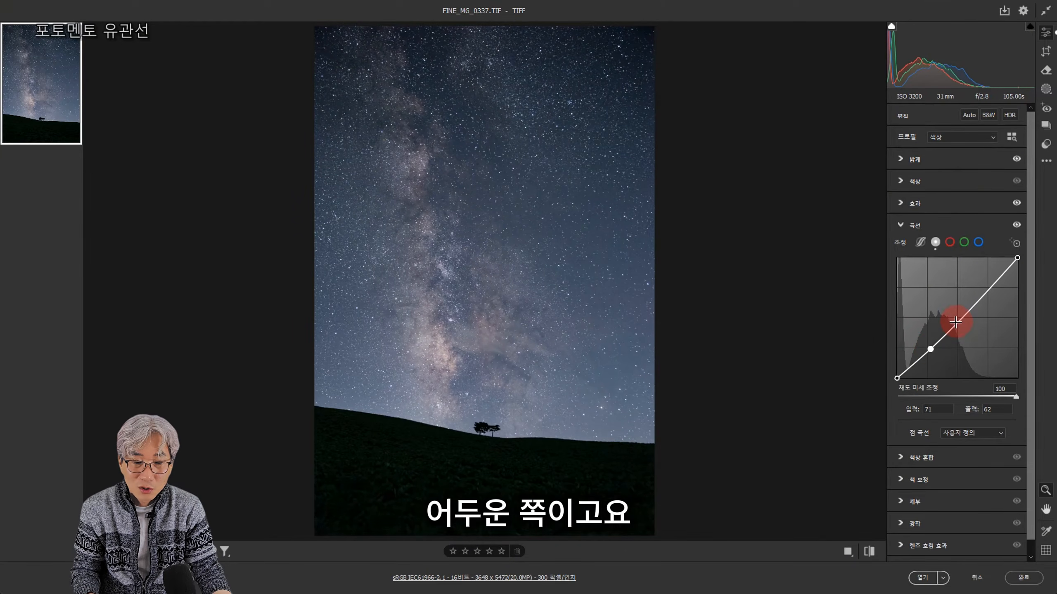
pyautogui.moveTo(982, 294); pyautogui.dragTo(984, 293)
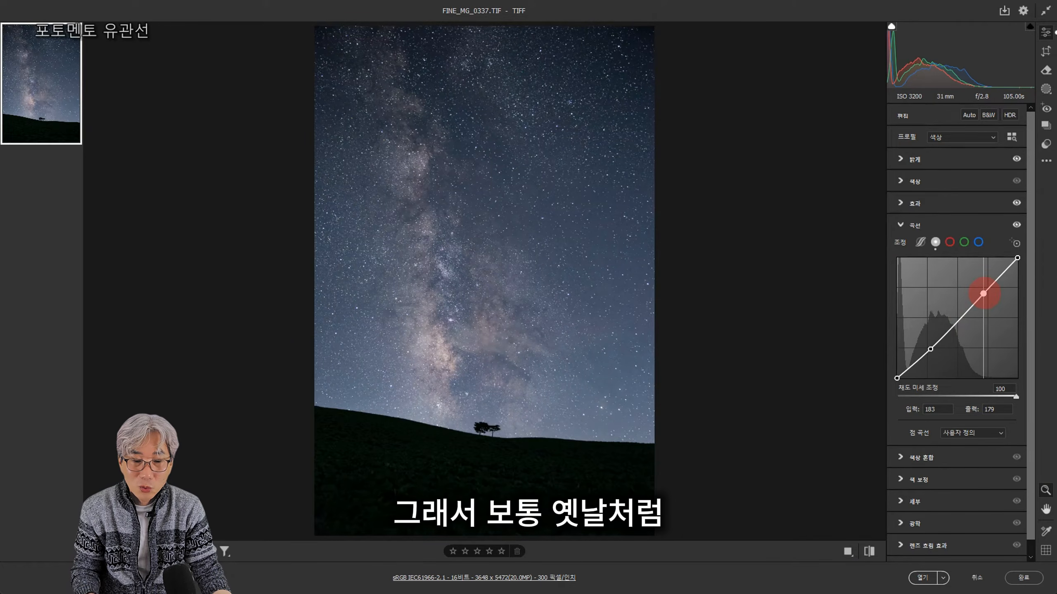
pyautogui.moveTo(930, 348); pyautogui.dragTo(932, 351)
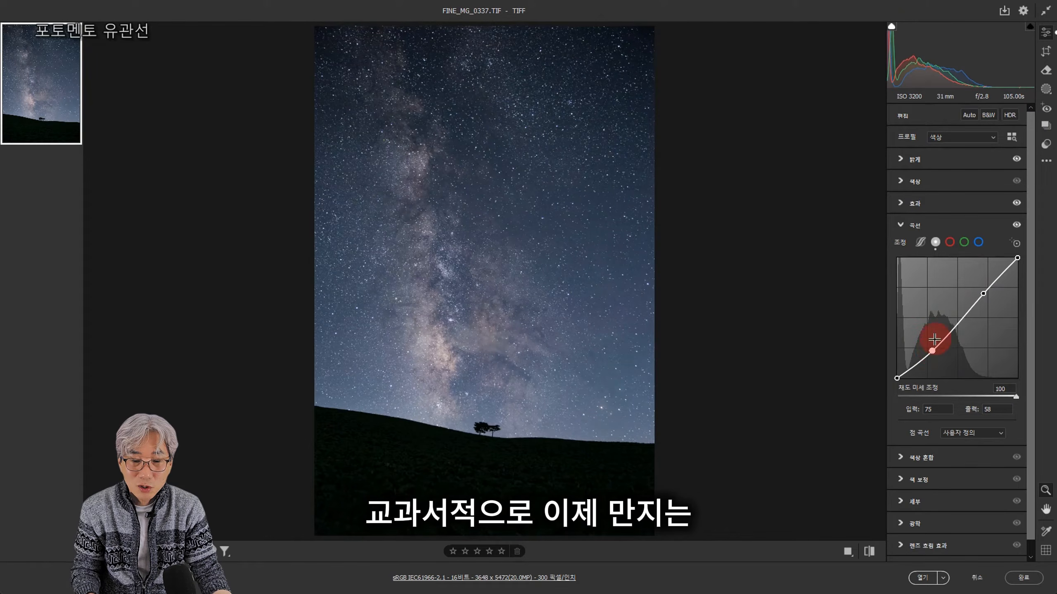
pyautogui.moveTo(982, 295); pyautogui.dragTo(981, 296)
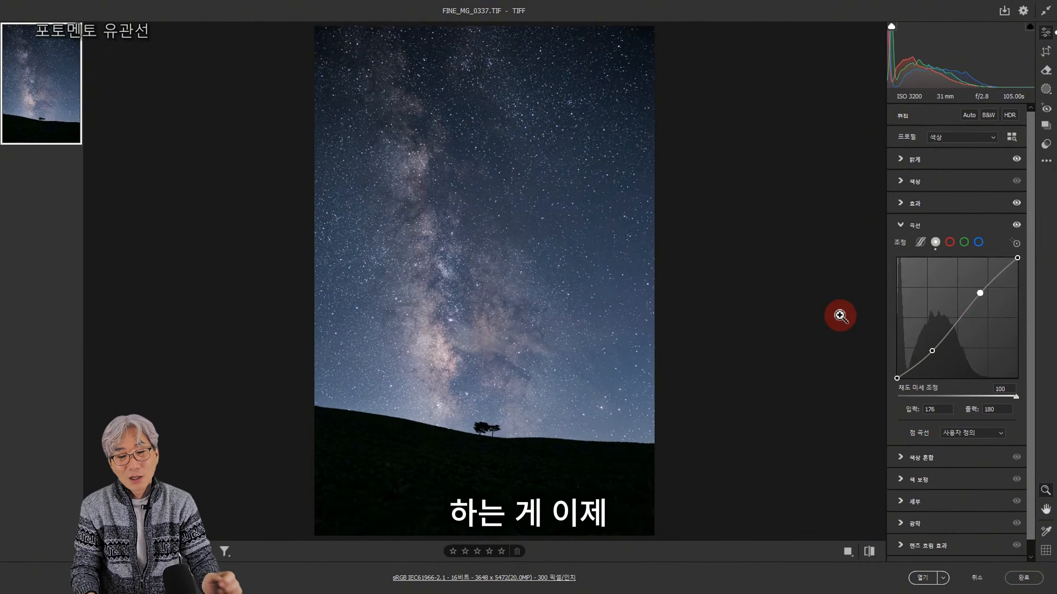
# Open the color mixer, switch its adjustment mode to HSL and return it to color mode.
pyautogui.scroll(-1, 965, 354)
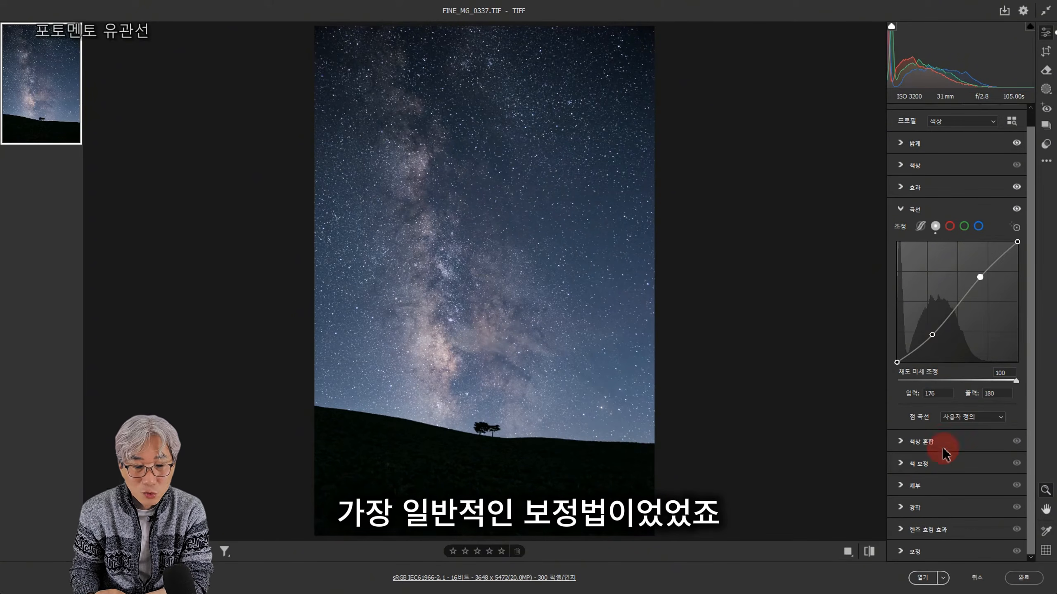
pyautogui.click(901, 442)
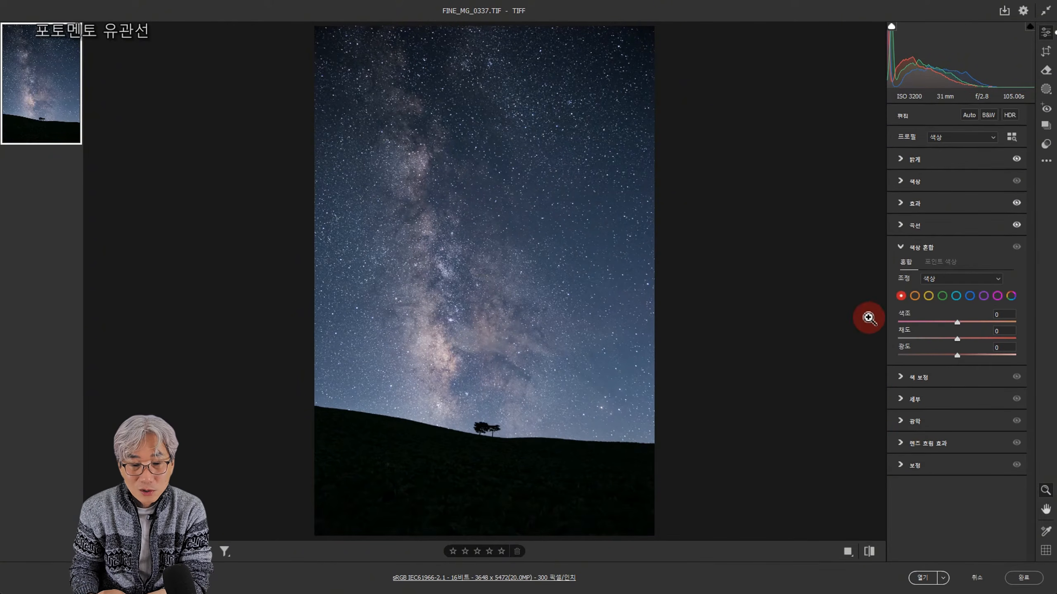
pyautogui.click(947, 281)
pyautogui.click(957, 296)
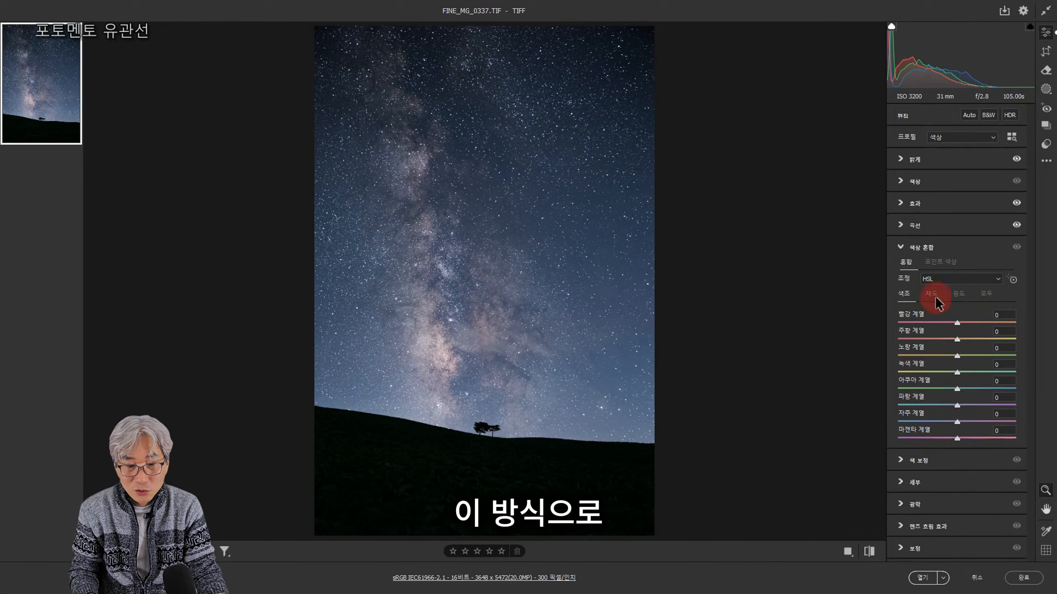
pyautogui.click(939, 282)
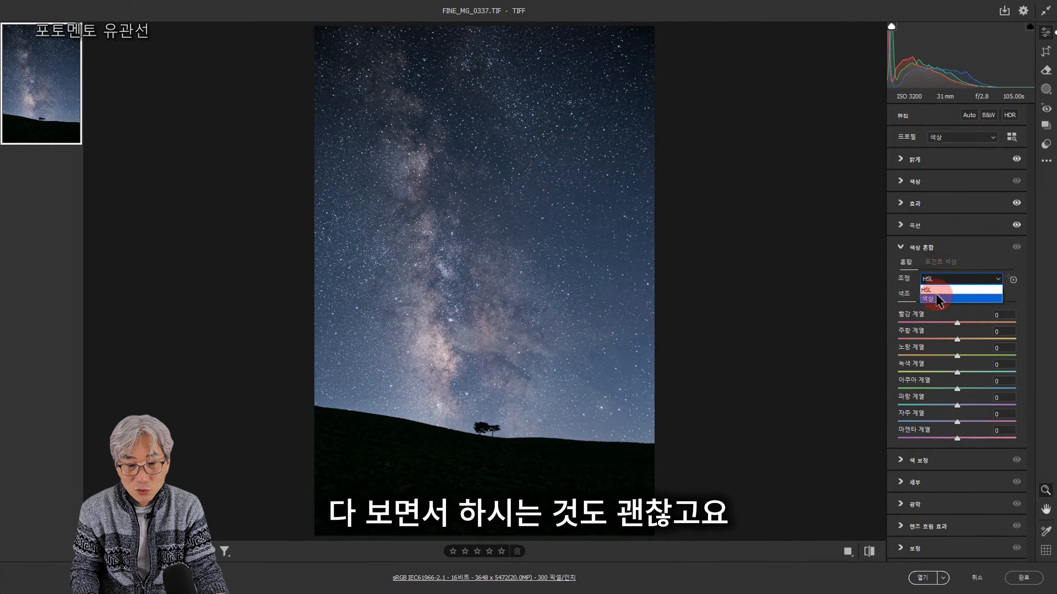
pyautogui.click(934, 299)
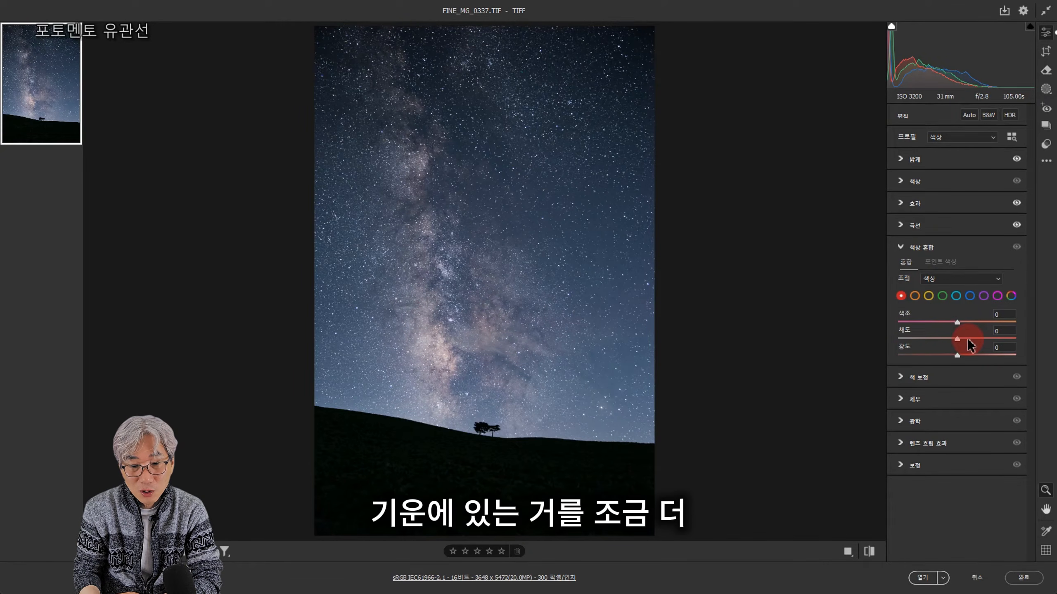
# In the color mixer, set the reds' saturation to +30 and luminance to +3, raise the oranges' saturation to +21, and adjust the magentas.
pyautogui.moveTo(987, 348); pyautogui.dragTo(968, 345)
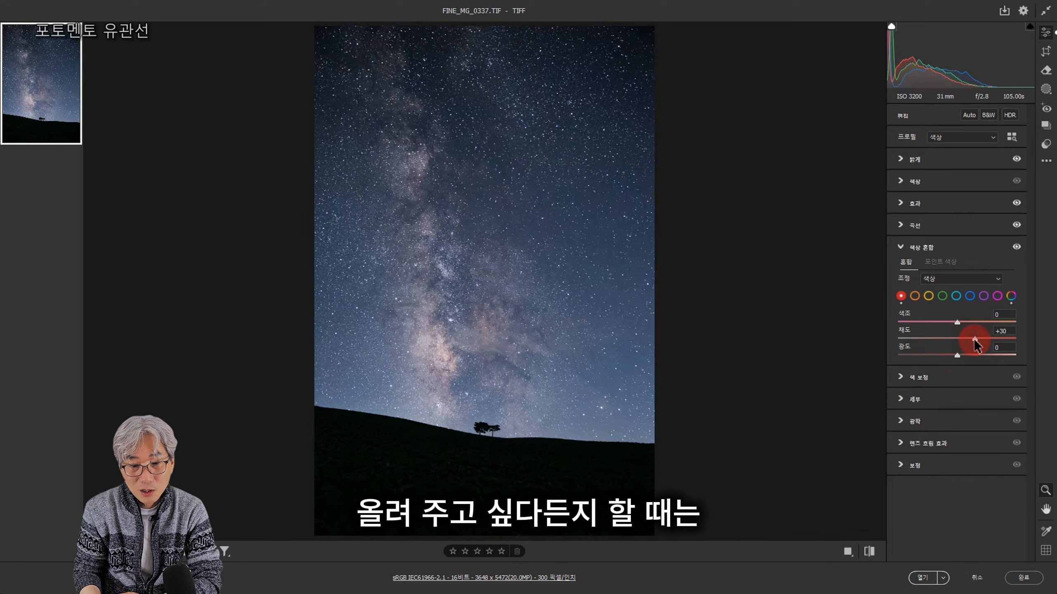
pyautogui.click(957, 355)
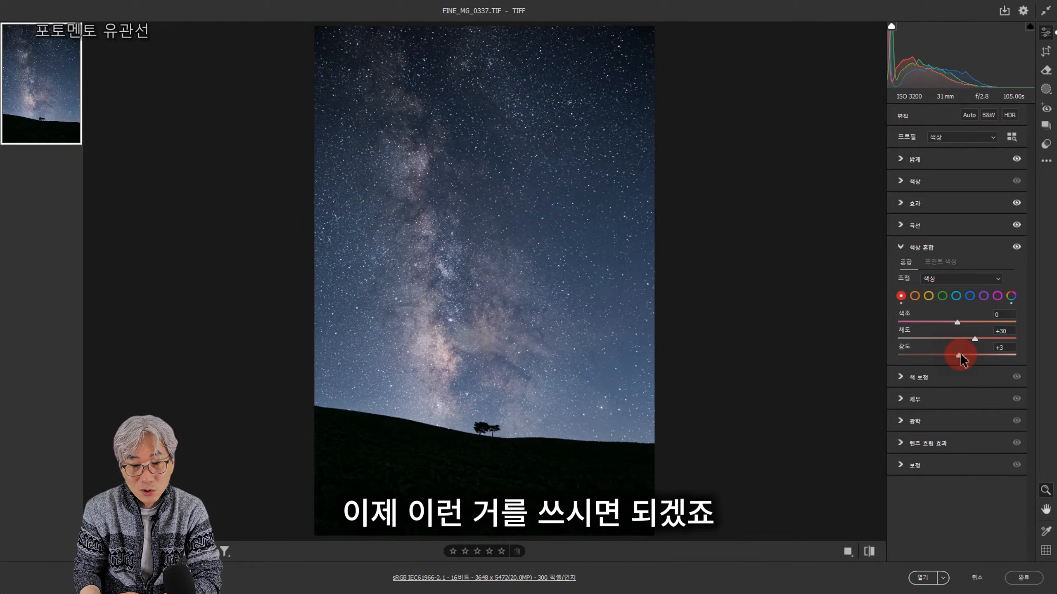
pyautogui.click(915, 297)
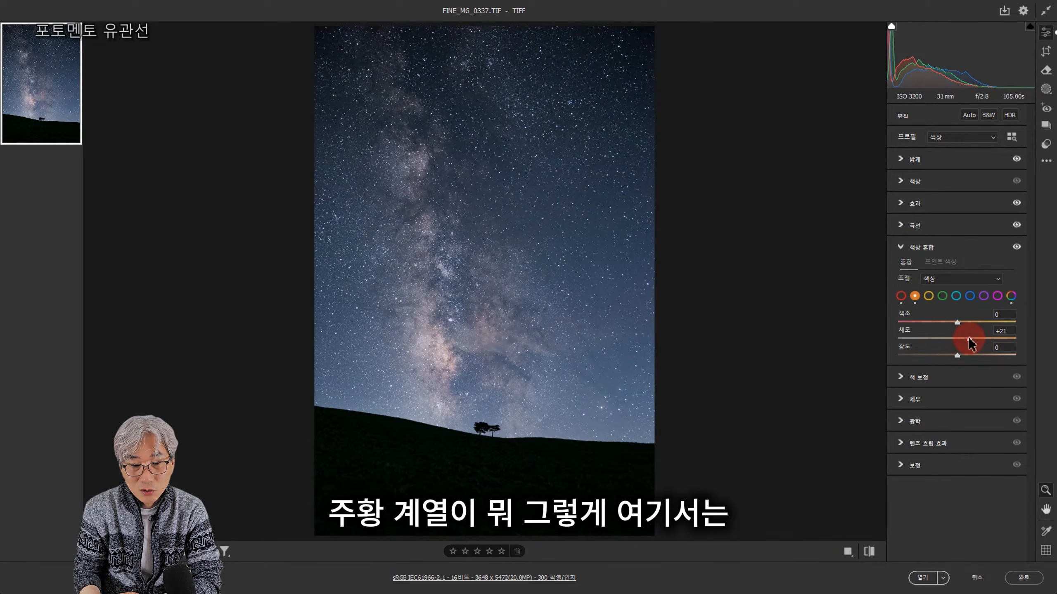
pyautogui.click(998, 296)
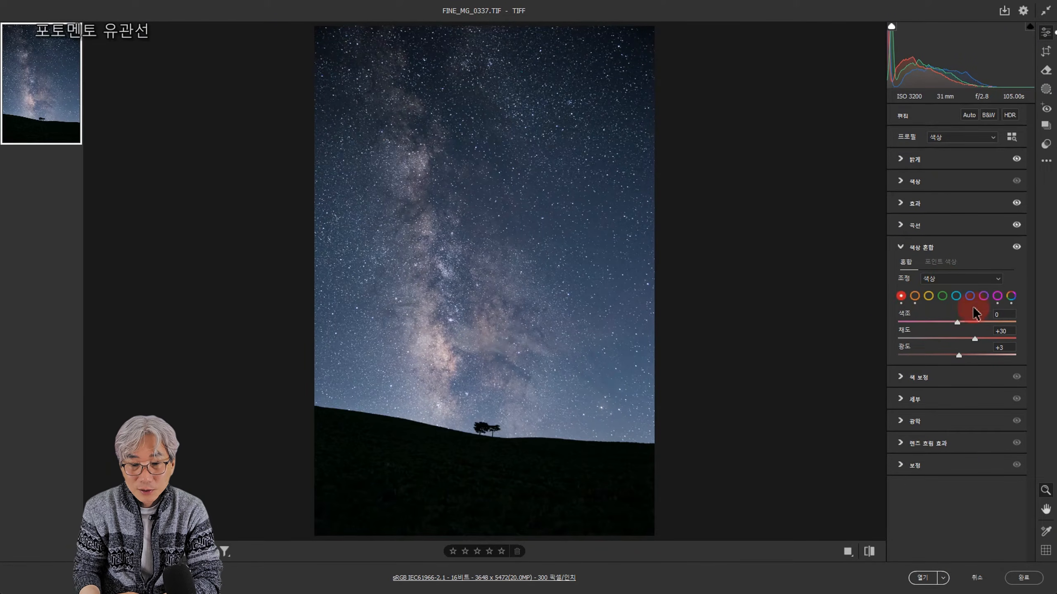
# Look through the color grading, detail and optics settings, and collapse them again.
pyautogui.click(913, 376)
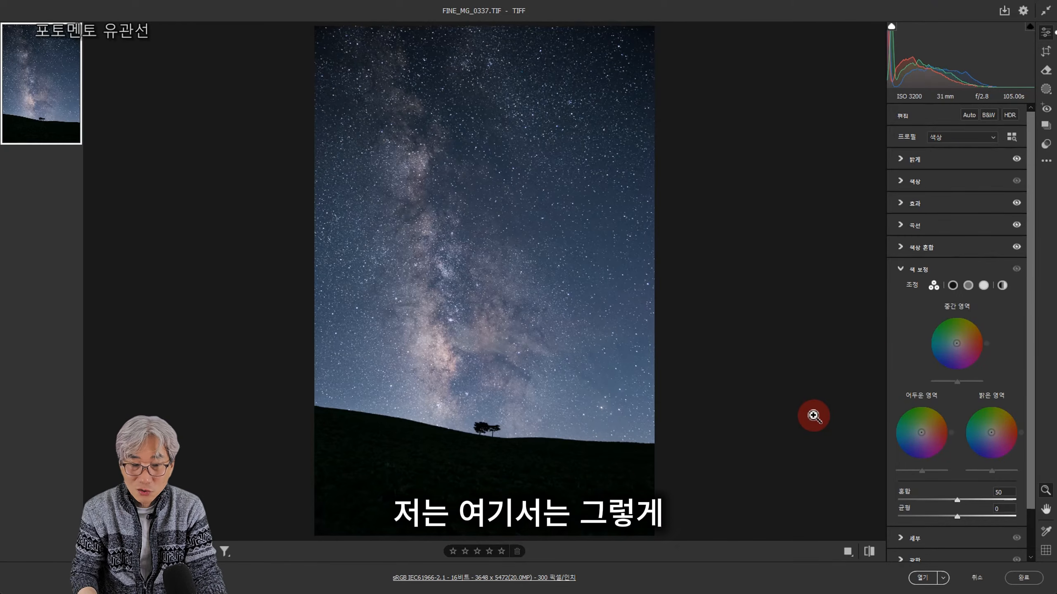
pyautogui.click(900, 270)
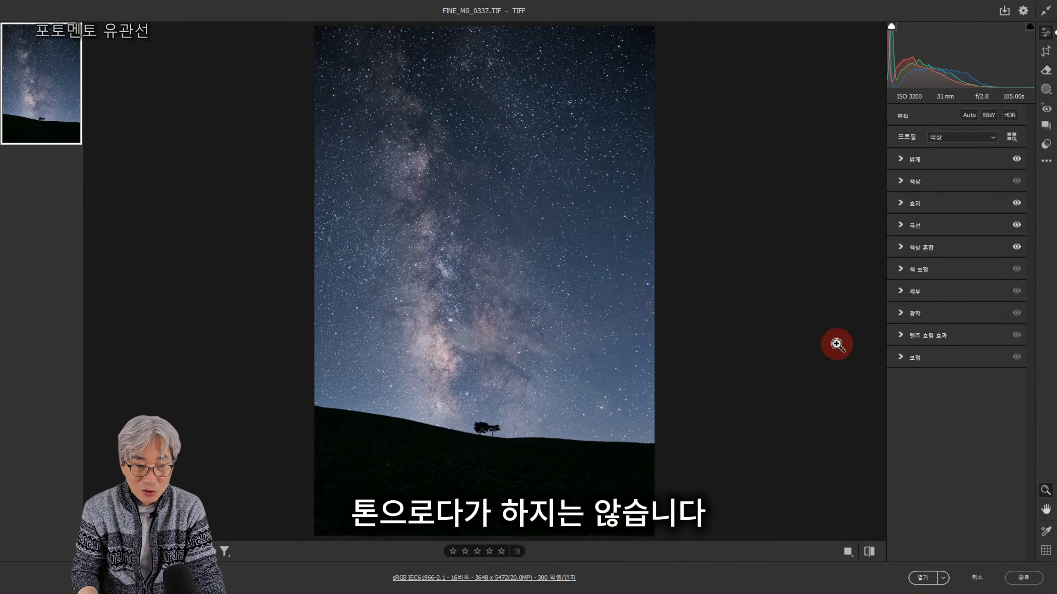
pyautogui.click(900, 291)
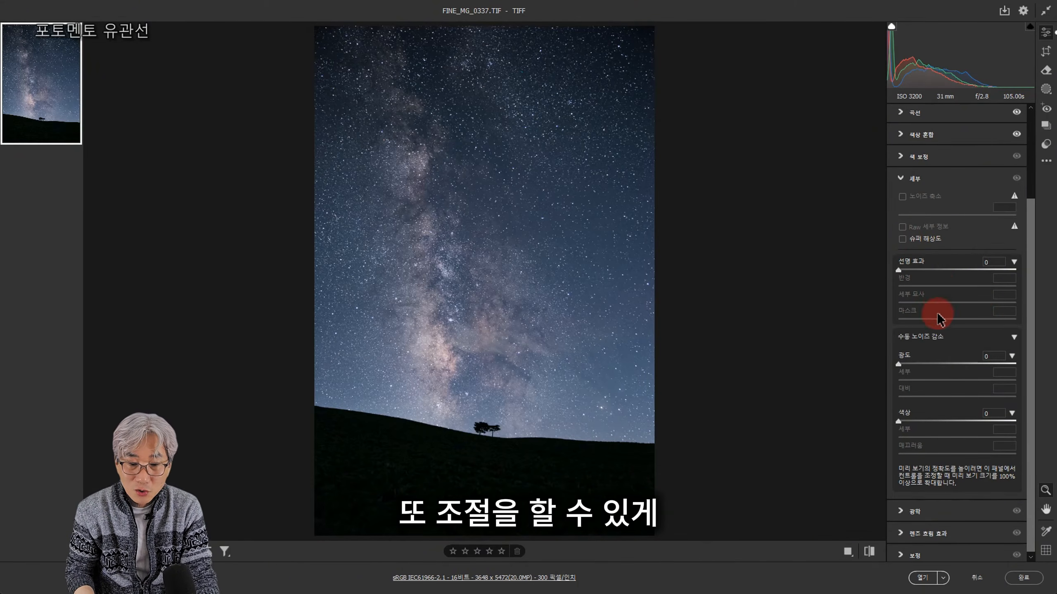
pyautogui.scroll(-1, 937, 316)
pyautogui.click(915, 510)
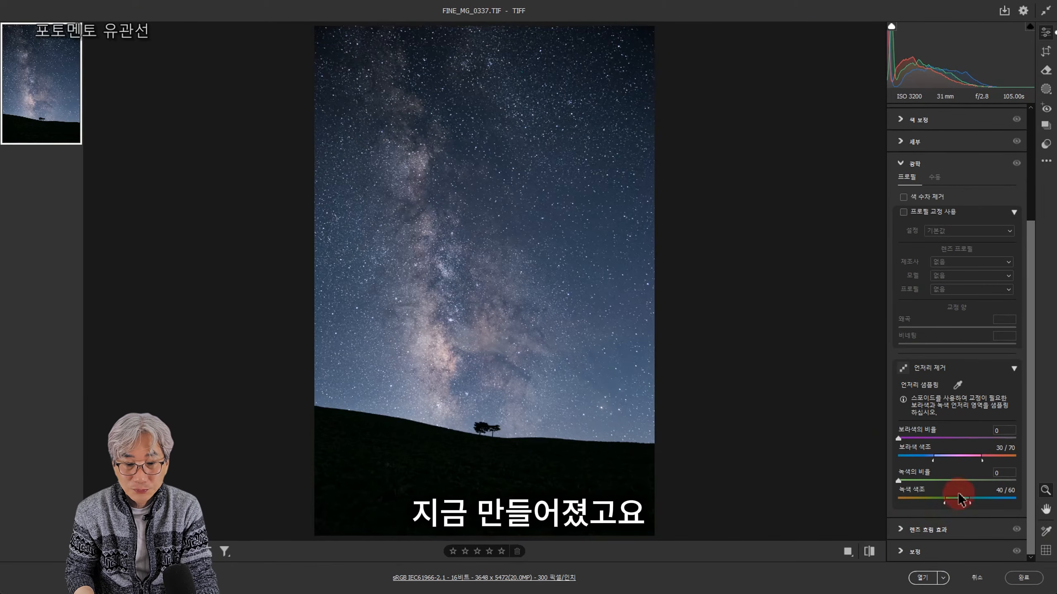
pyautogui.click(901, 165)
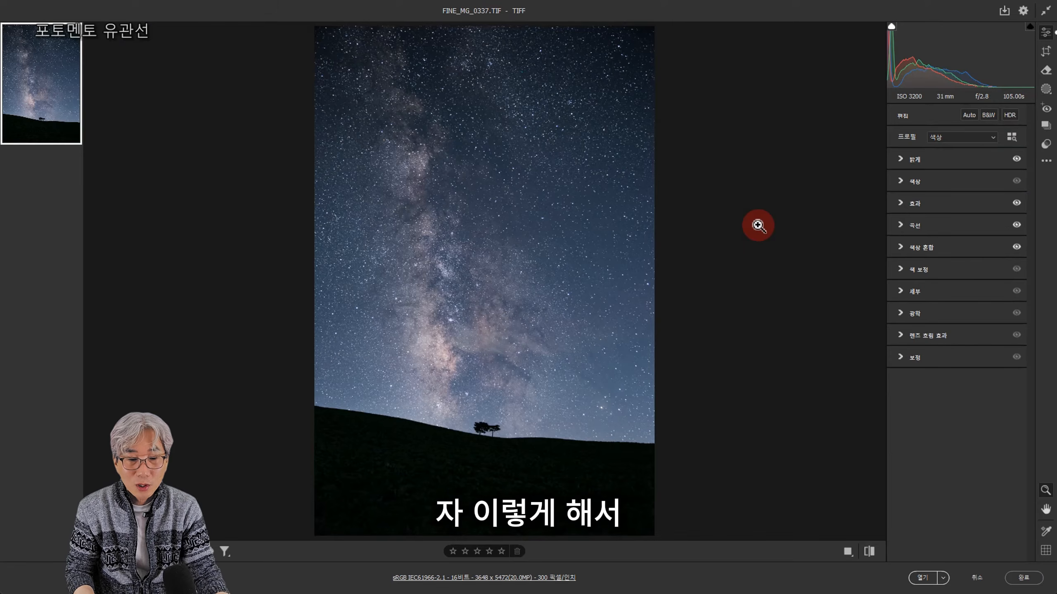
# Compare the photo before and after the curve and color mixer edits, ending on the edited version.
pyautogui.click(867, 555)
pyautogui.click(868, 557)
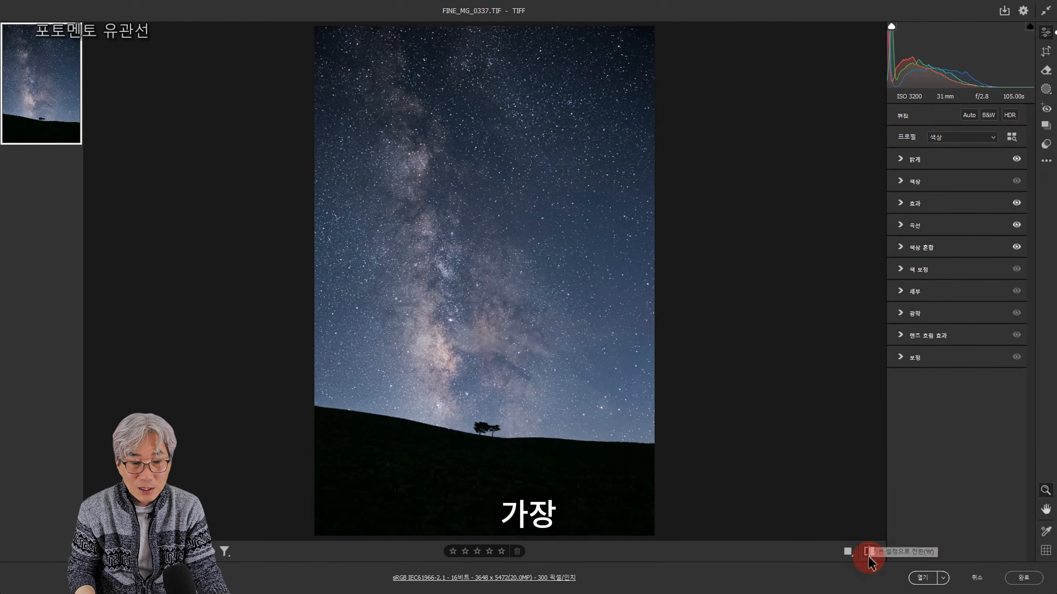
pyautogui.click(867, 555)
pyautogui.click(868, 555)
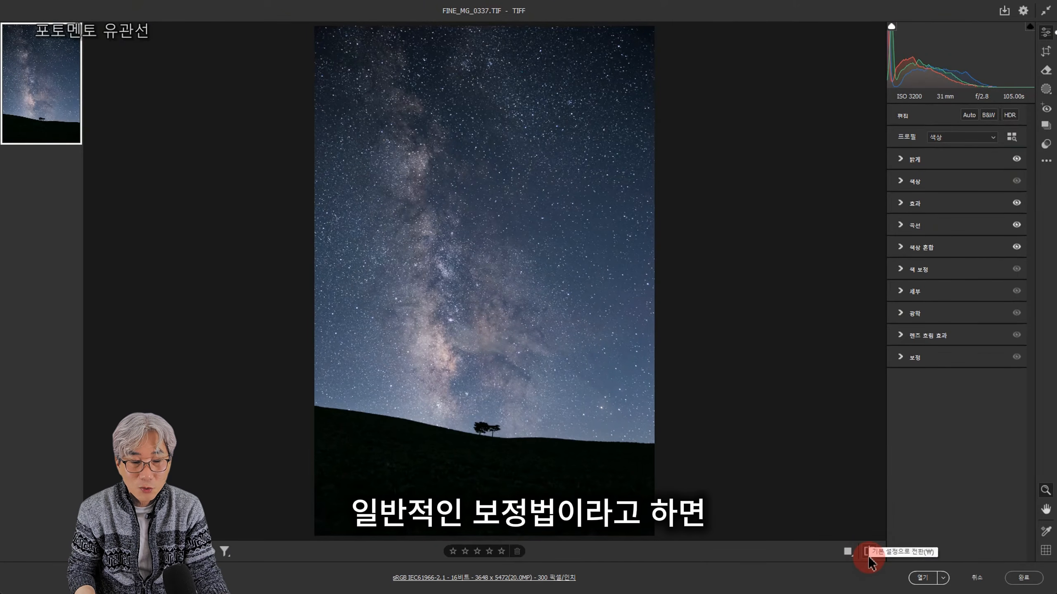
pyautogui.click(868, 555)
pyautogui.click(867, 556)
pyautogui.click(868, 556)
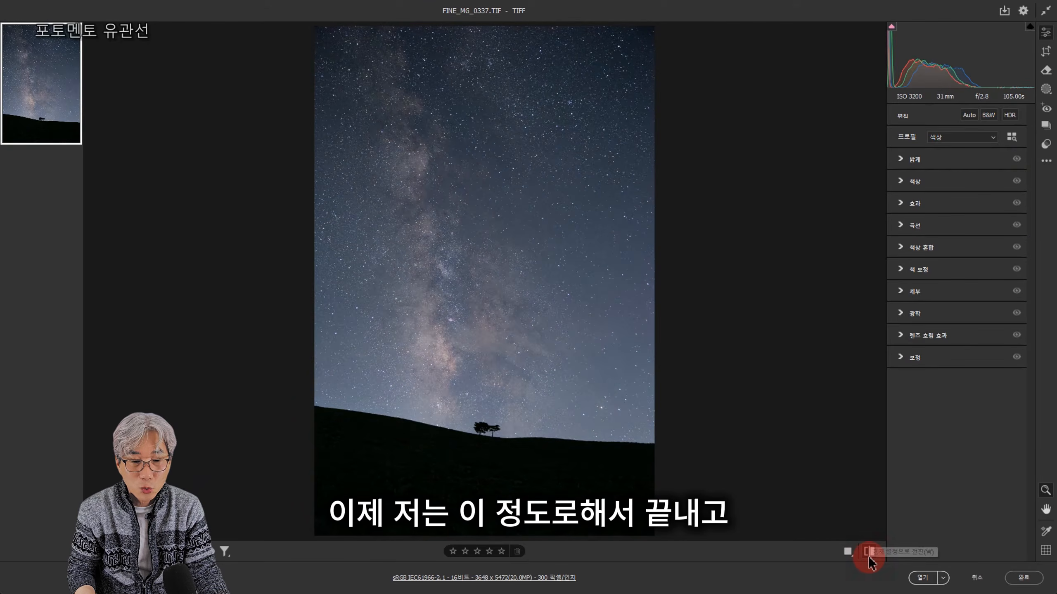
pyautogui.click(868, 555)
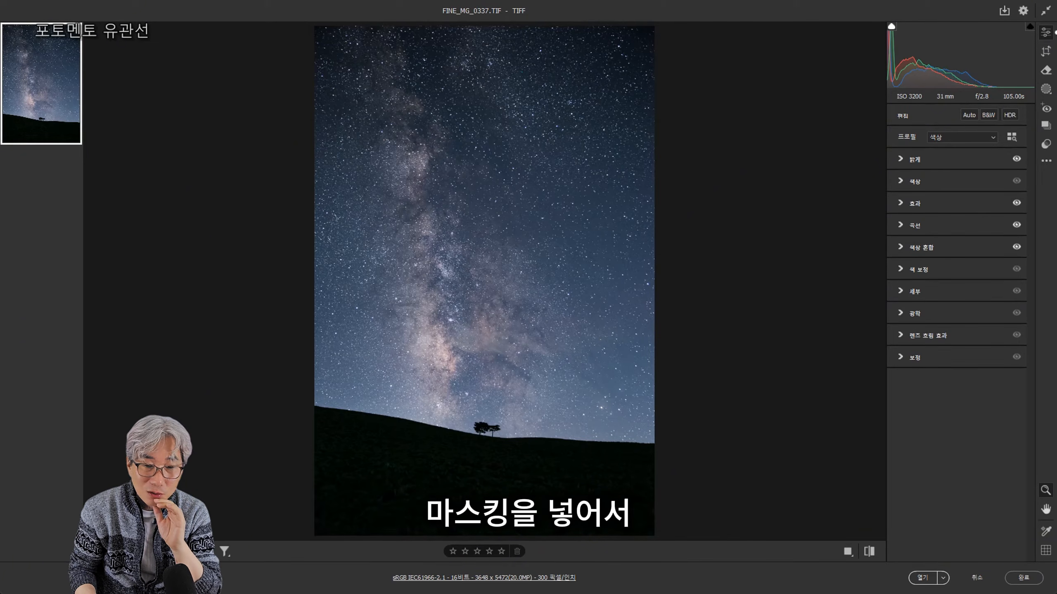
# Add a tall, slightly tilted radial gradient mask along the Milky Way, widen and position it, and set its exposure to +0.05.
pyautogui.click(1046, 89)
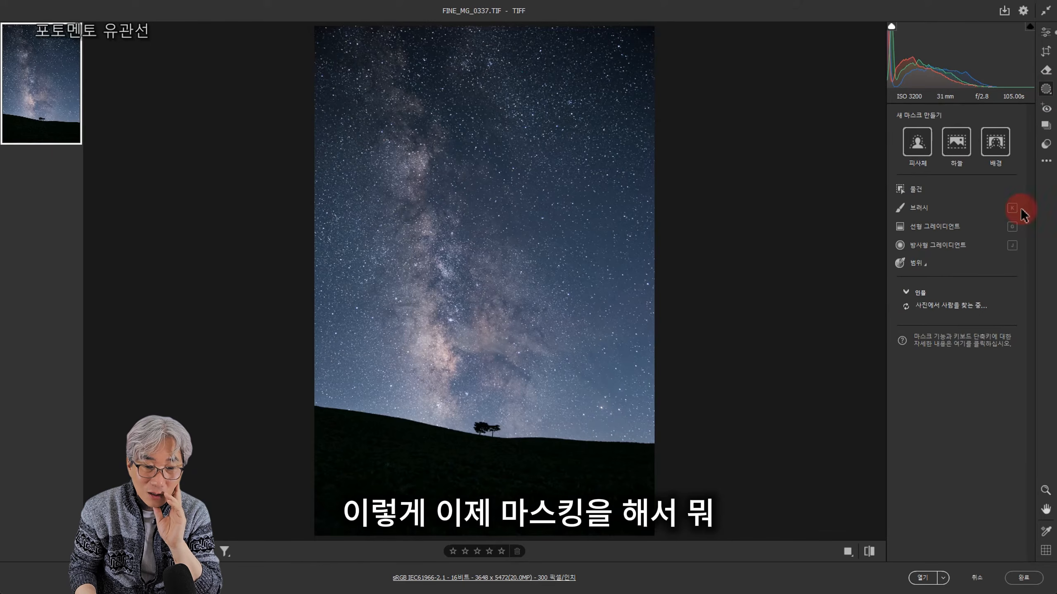
pyautogui.click(934, 246)
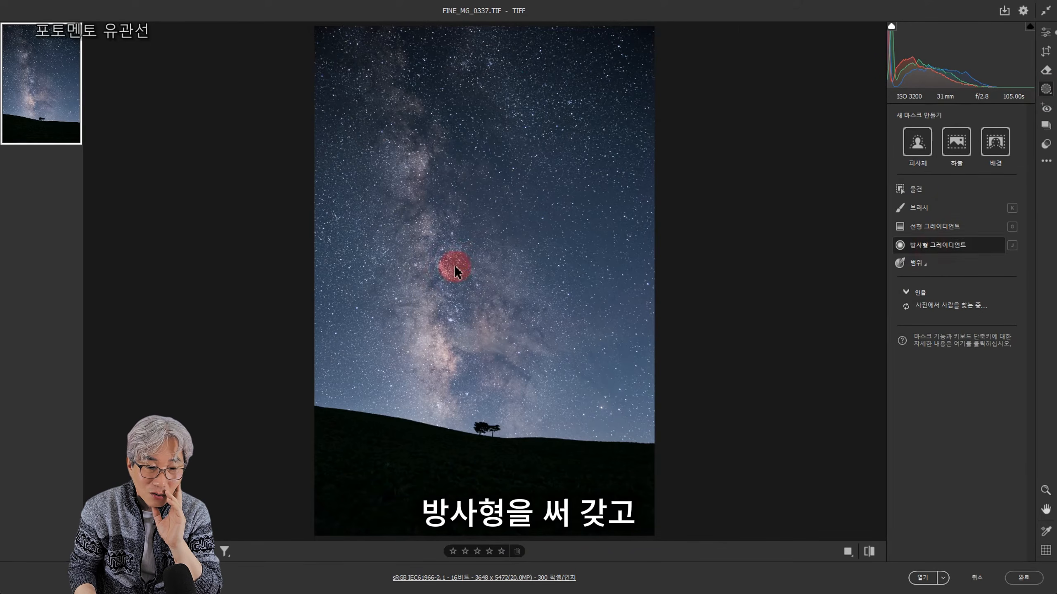
pyautogui.moveTo(455, 262); pyautogui.dragTo(496, 280)
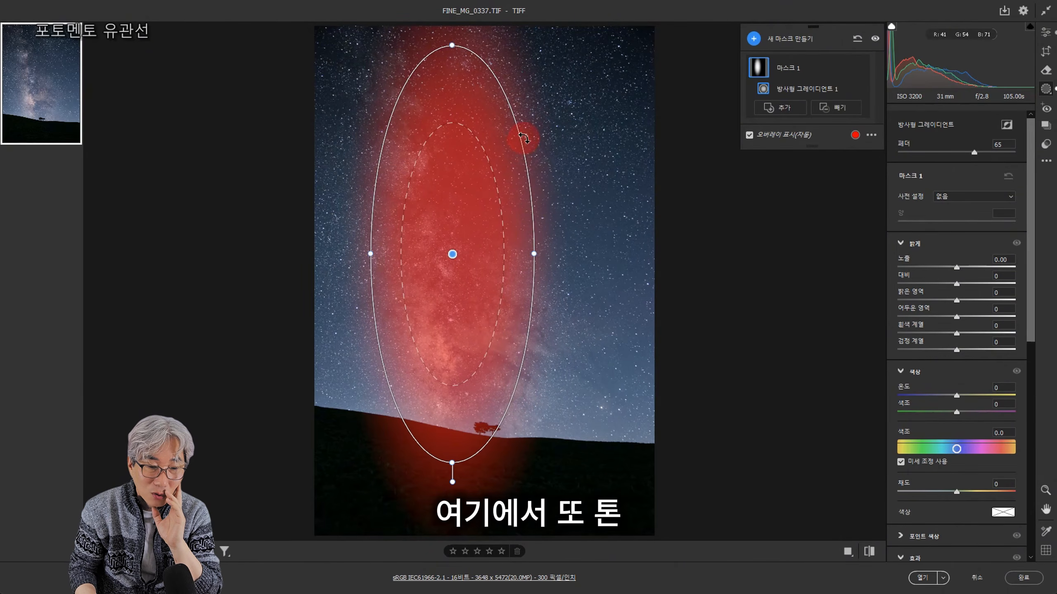
pyautogui.moveTo(521, 128); pyautogui.dragTo(511, 132)
pyautogui.moveTo(457, 167); pyautogui.dragTo(464, 158)
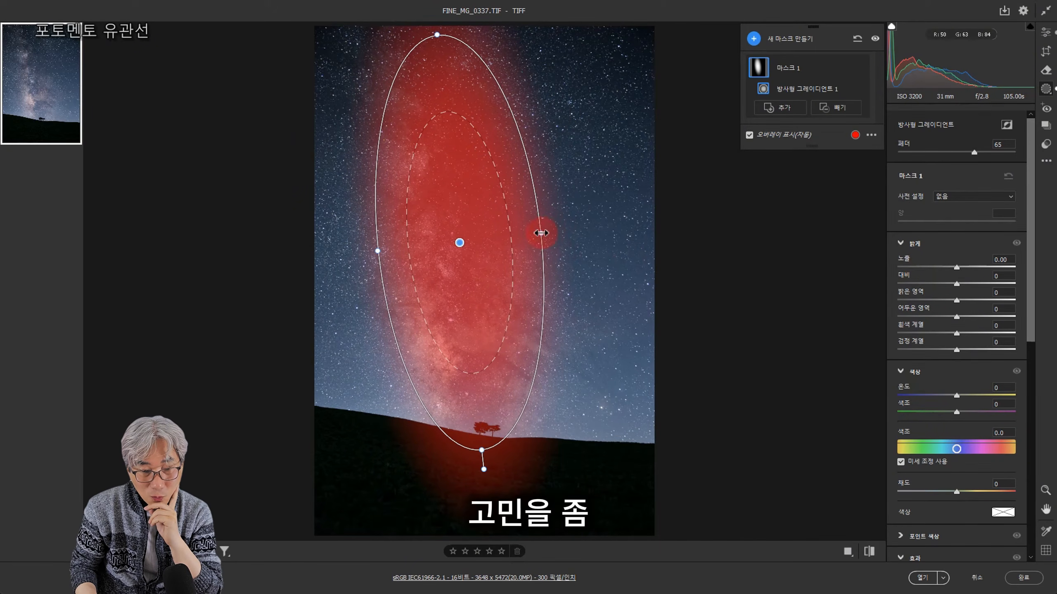
pyautogui.moveTo(541, 232); pyautogui.dragTo(546, 233)
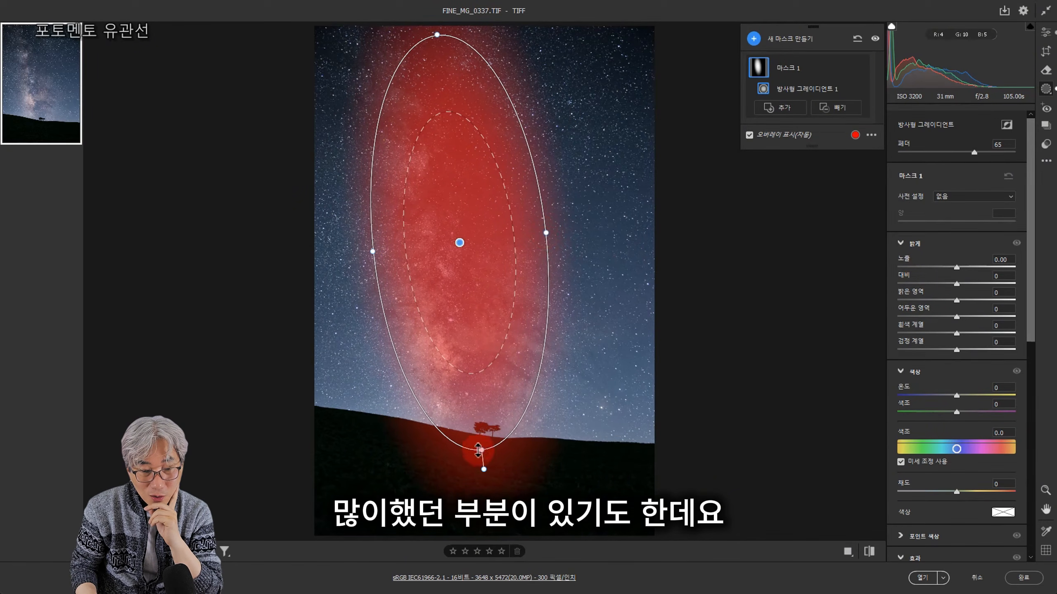
pyautogui.moveTo(481, 447); pyautogui.dragTo(480, 442)
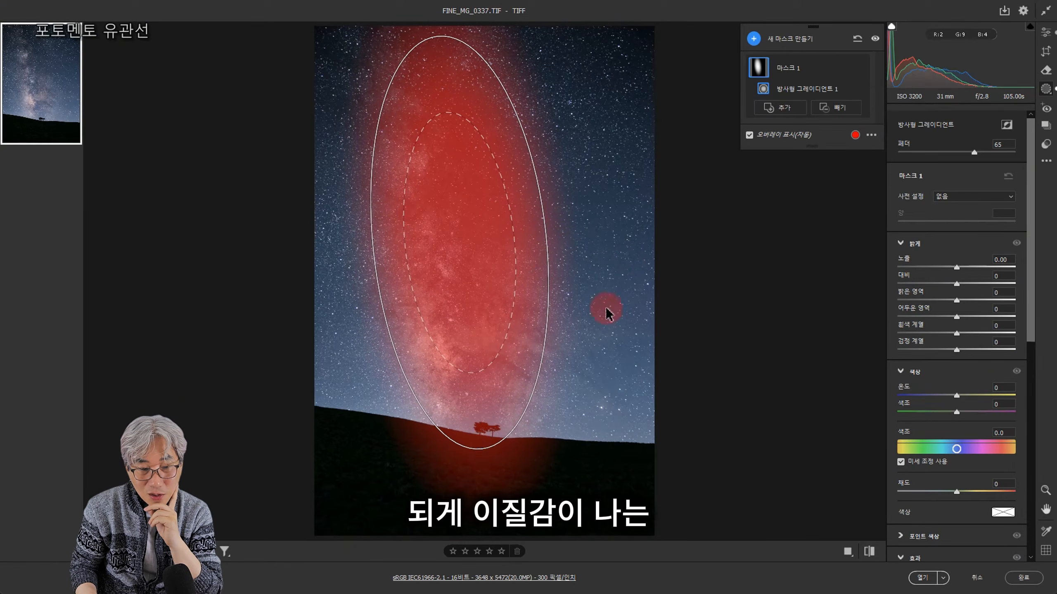
pyautogui.moveTo(501, 240); pyautogui.dragTo(547, 217)
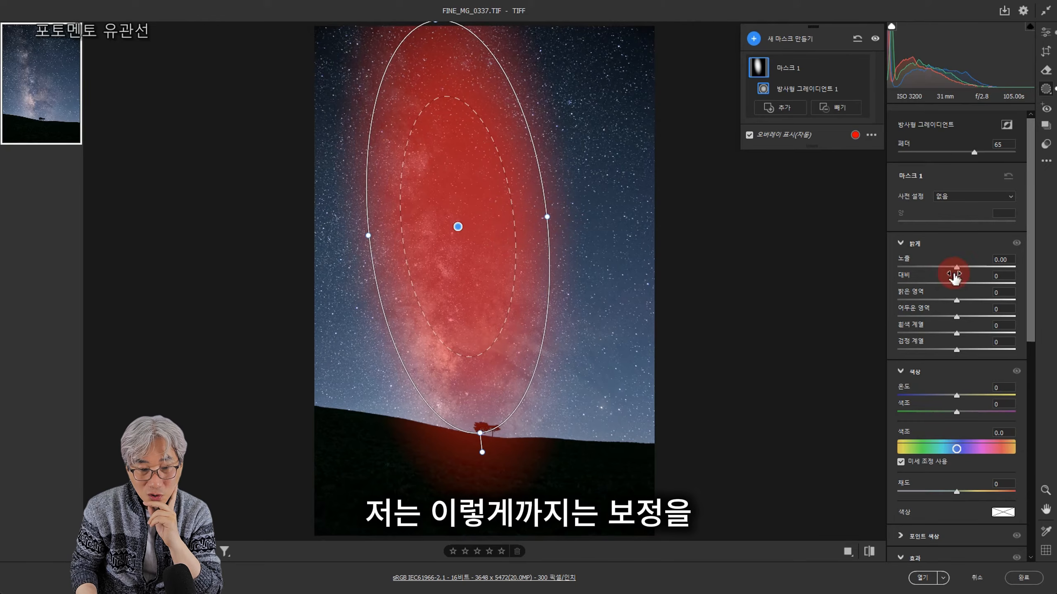
pyautogui.moveTo(960, 271); pyautogui.dragTo(958, 270)
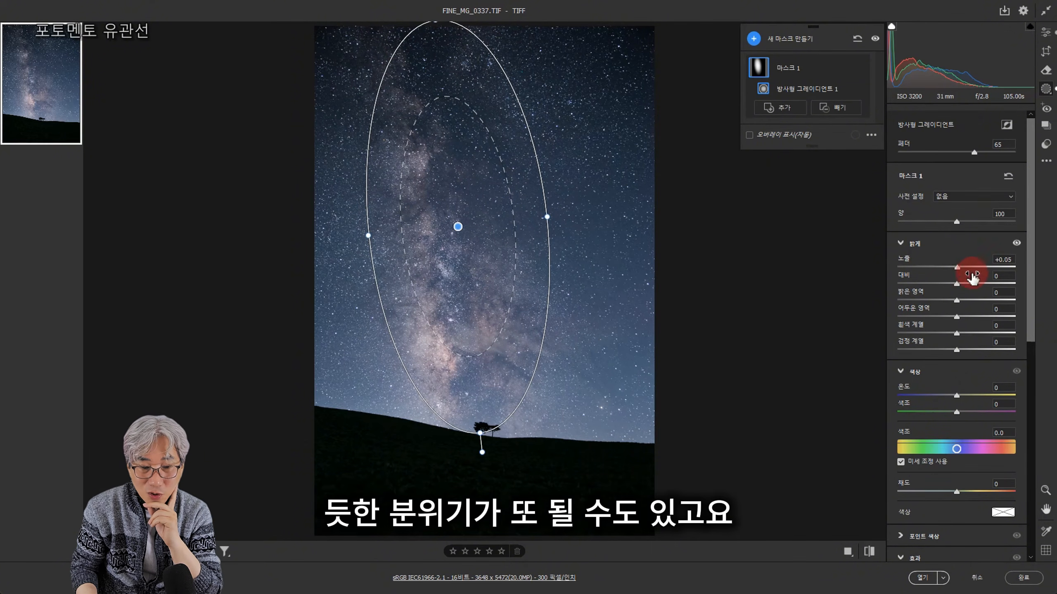
# Create a second mask with a size 12 brush, set its exposure to -0.60, and paint it over the Milky Way's core.
pyautogui.click(753, 38)
pyautogui.click(796, 110)
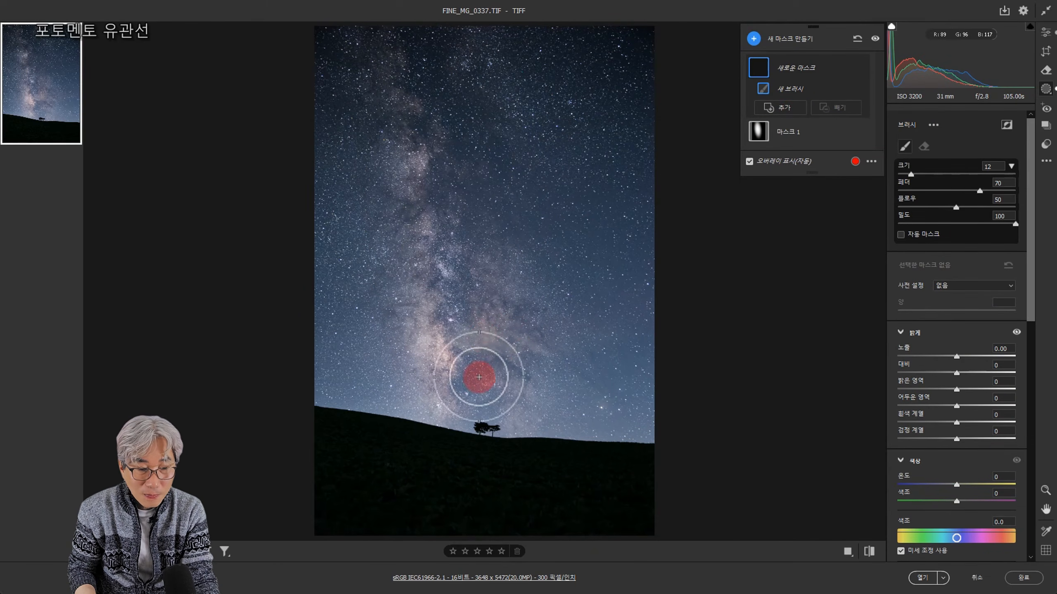
pyautogui.moveTo(956, 356); pyautogui.dragTo(948, 357)
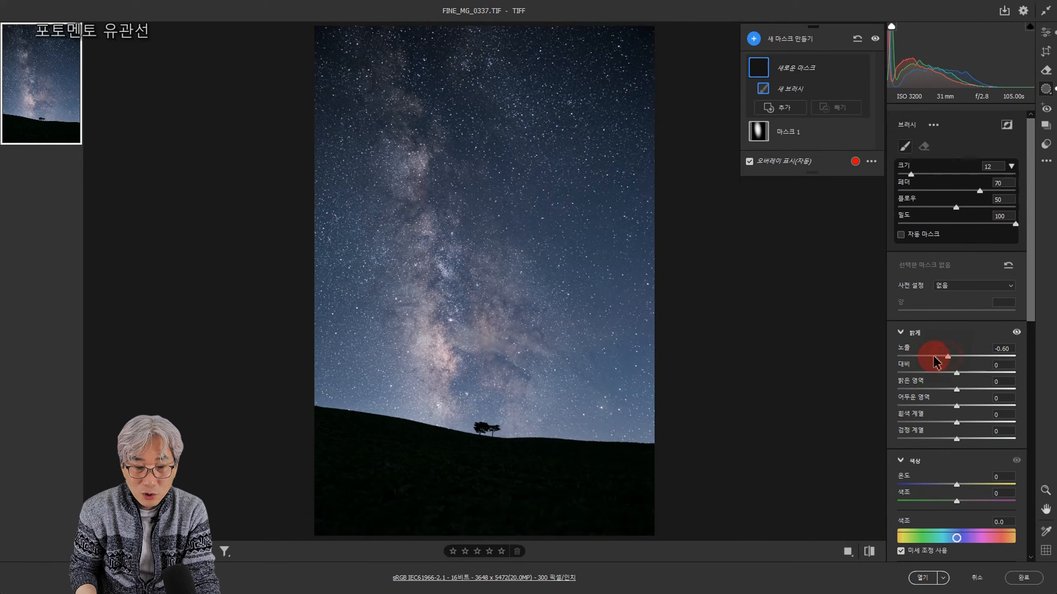
pyautogui.moveTo(473, 398); pyautogui.dragTo(525, 313)
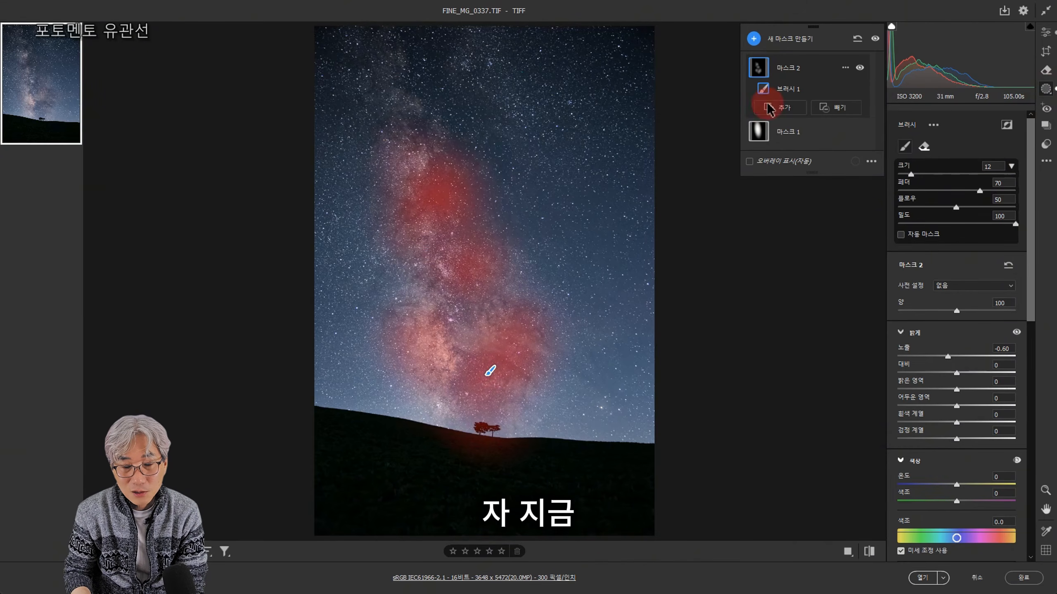
# Delete all masks from the photo and return to the general edit settings.
pyautogui.rightClick(789, 74)
pyautogui.click(841, 232)
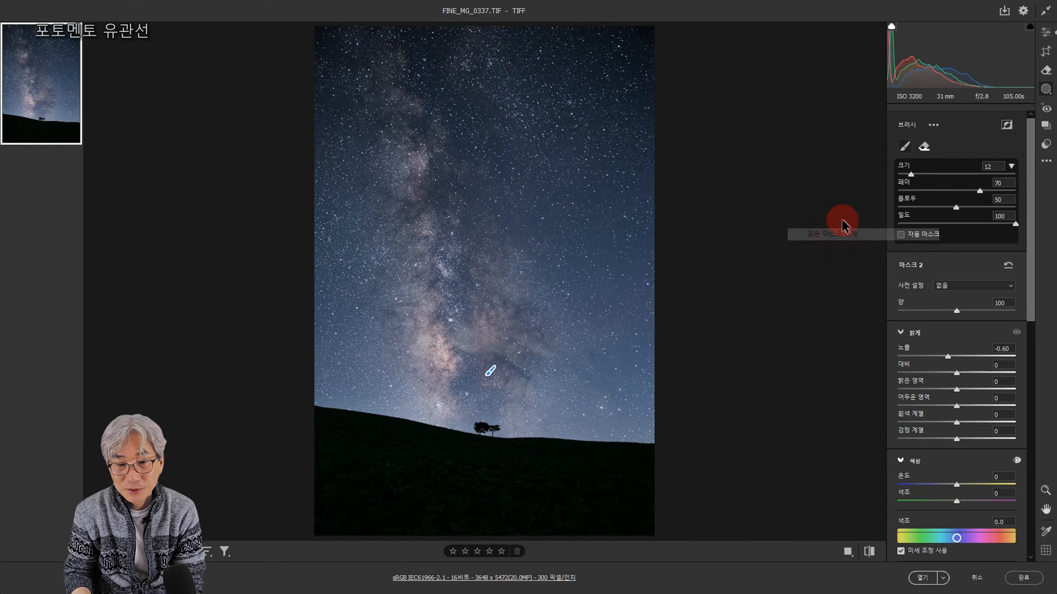
pyautogui.click(1046, 32)
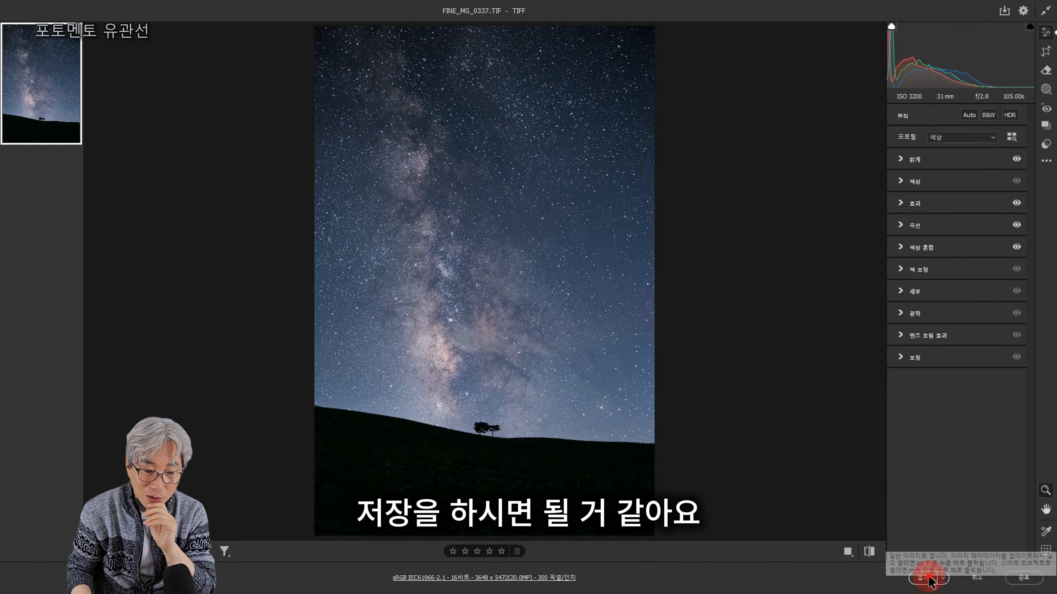
# Open the edited TIFF as a regular image in Photoshop.
pyautogui.click(927, 577)
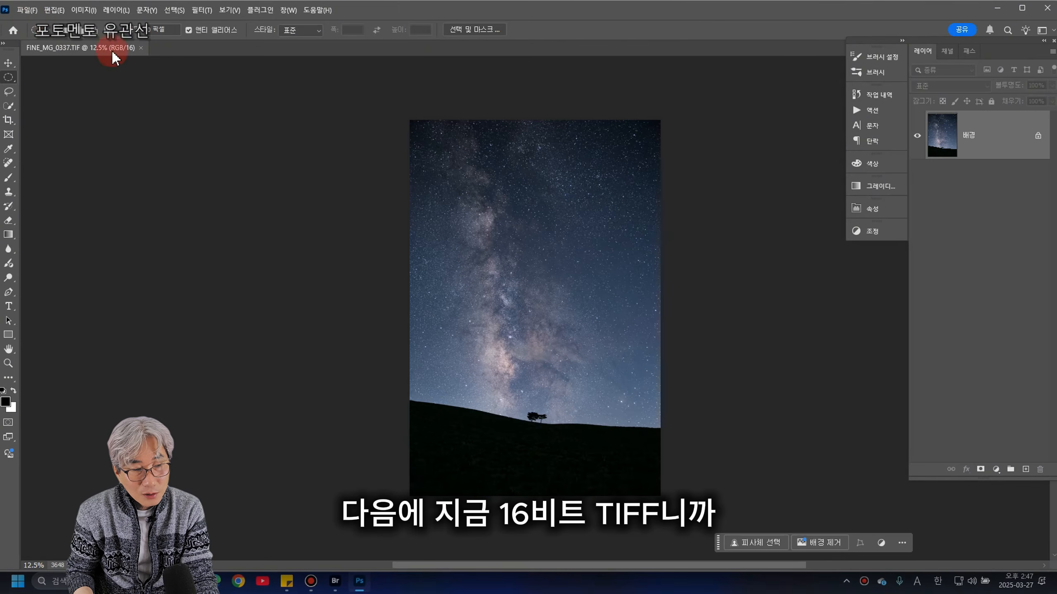
pyautogui.click(26, 10)
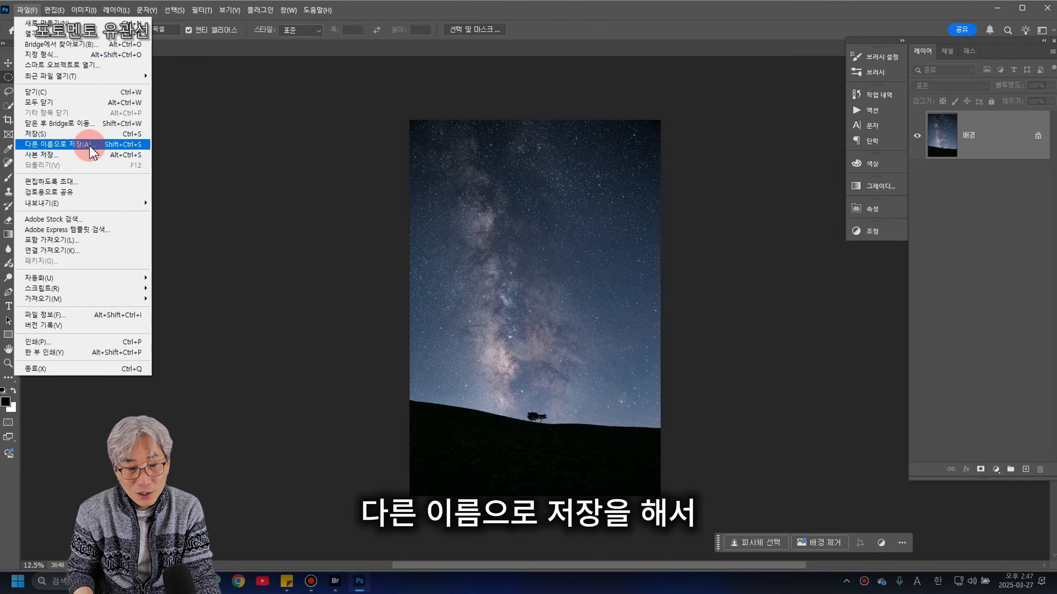
pyautogui.click(211, 59)
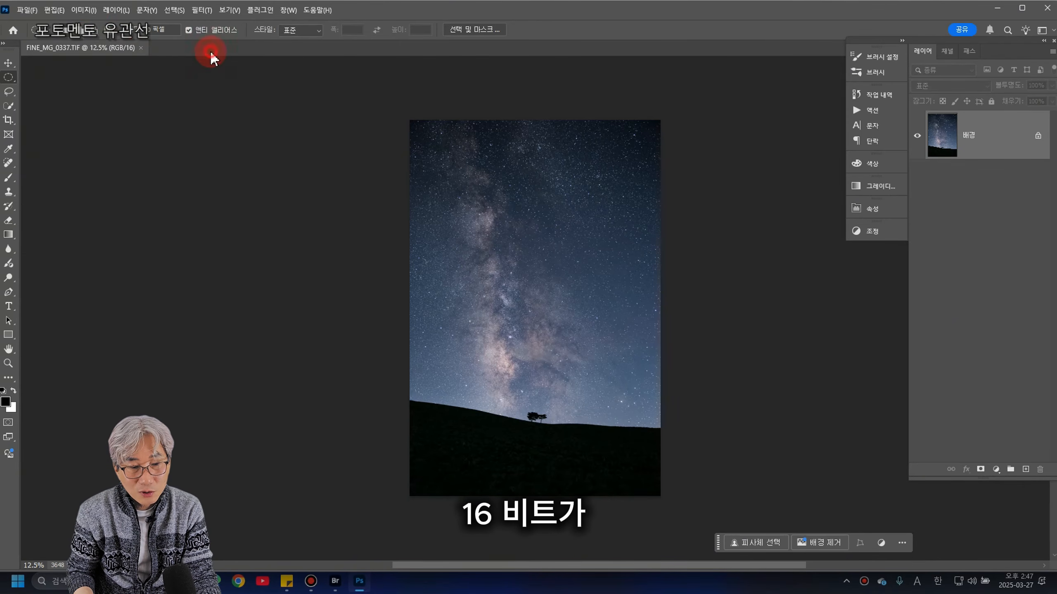
pyautogui.click(84, 10)
pyautogui.moveTo(95, 24)
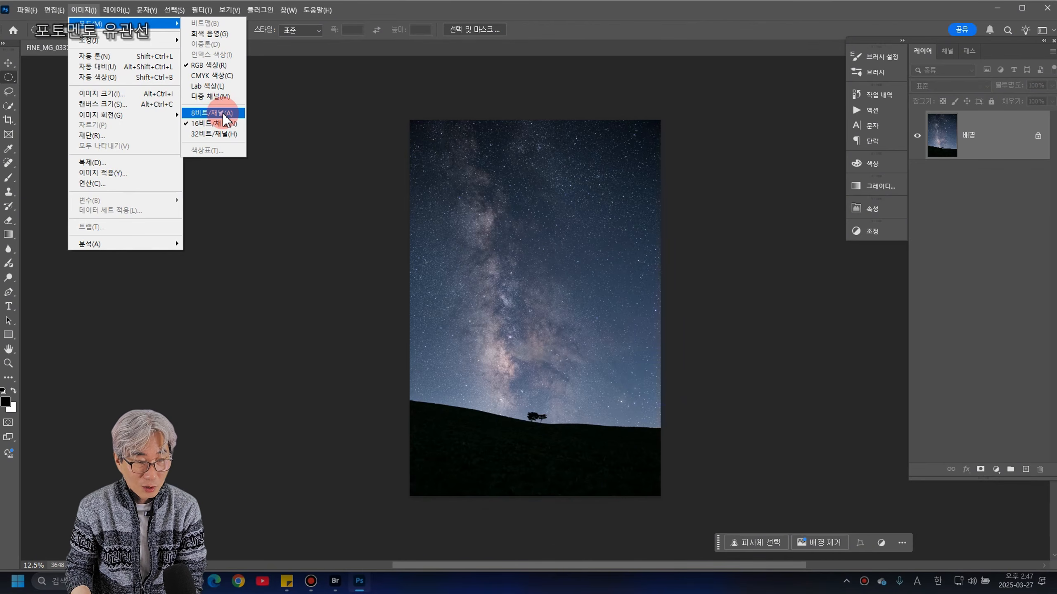
pyautogui.click(751, 37)
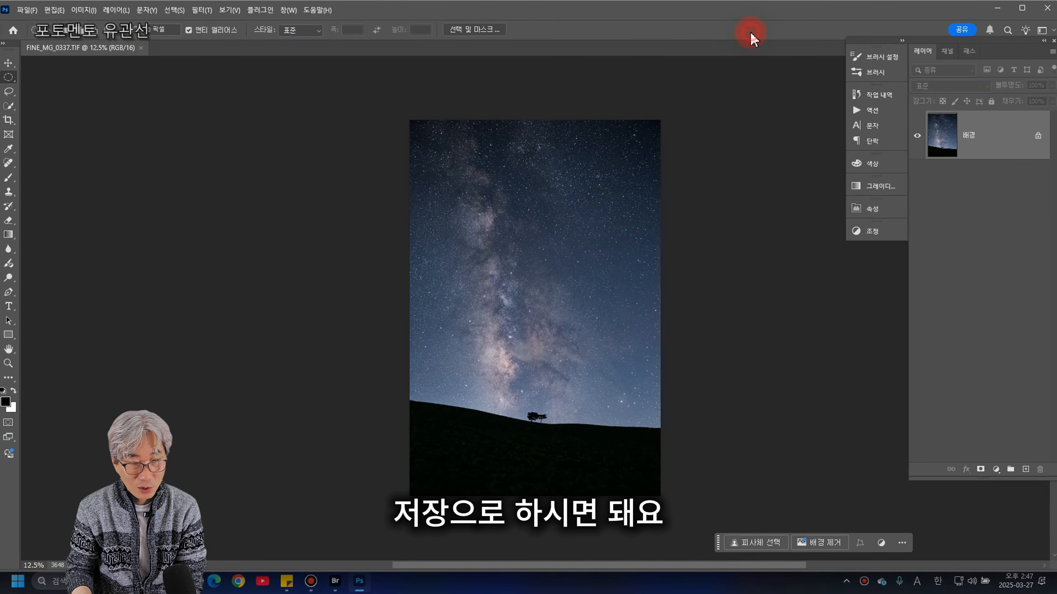